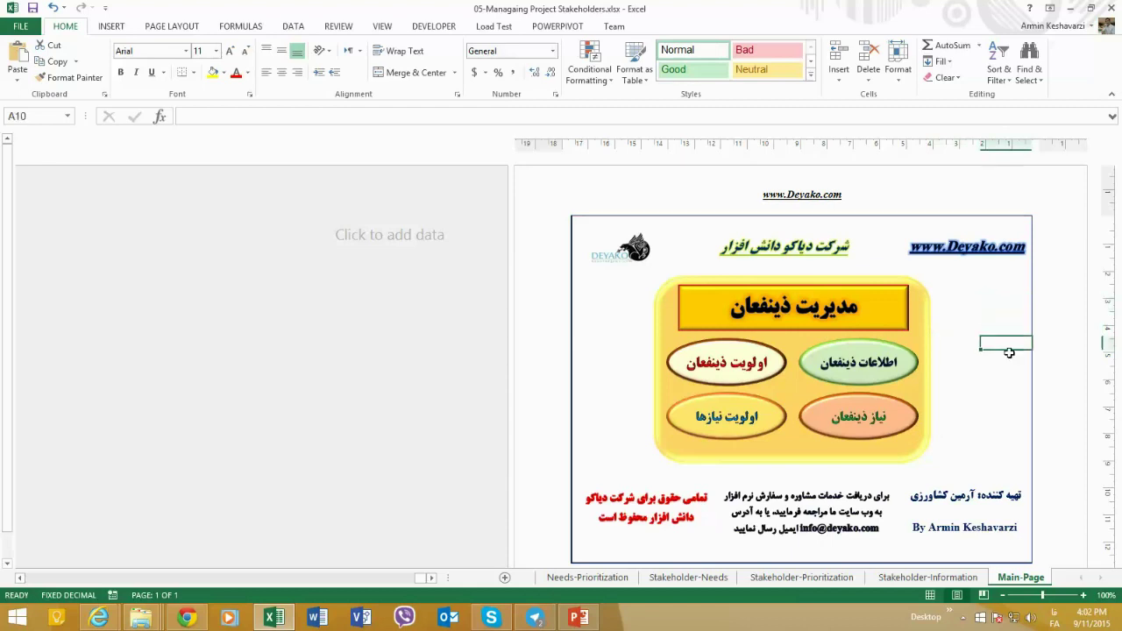
{"action": "left_click", "coordinate": [1009, 326]}
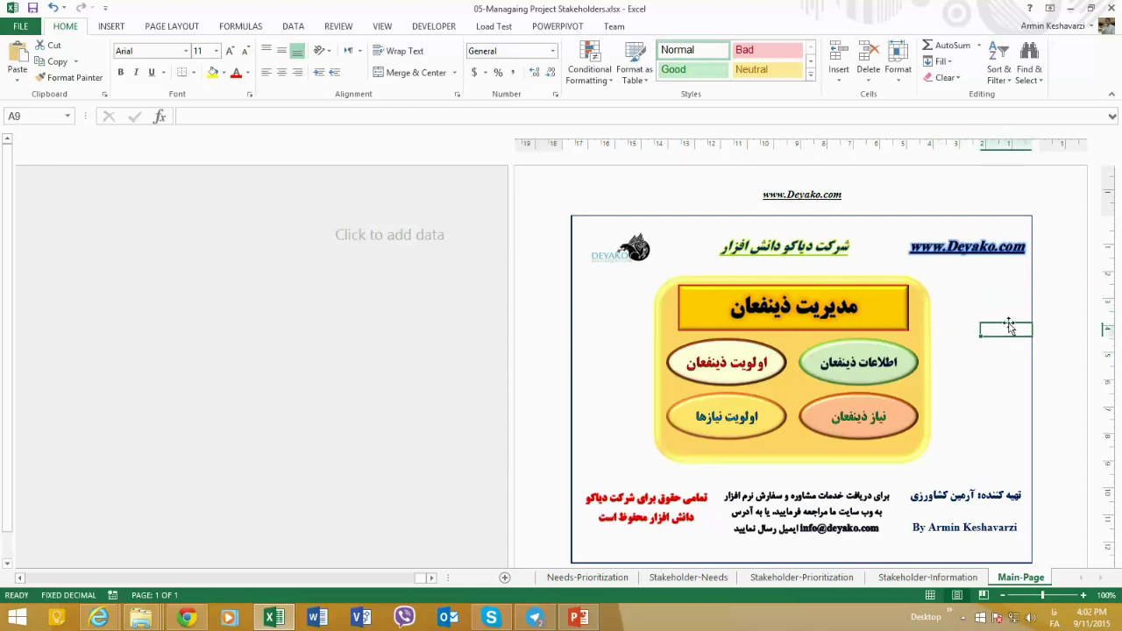
{"action": "left_click", "coordinate": [1008, 314]}
{"action": "left_click", "coordinate": [1006, 303]}
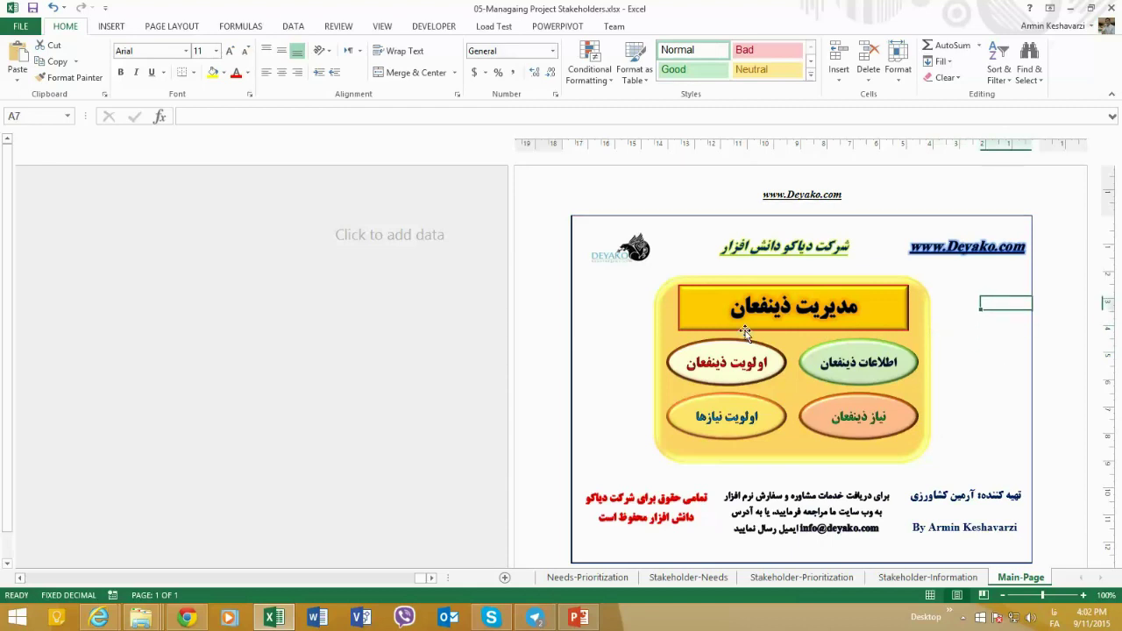
{"action": "left_click", "coordinate": [1010, 286]}
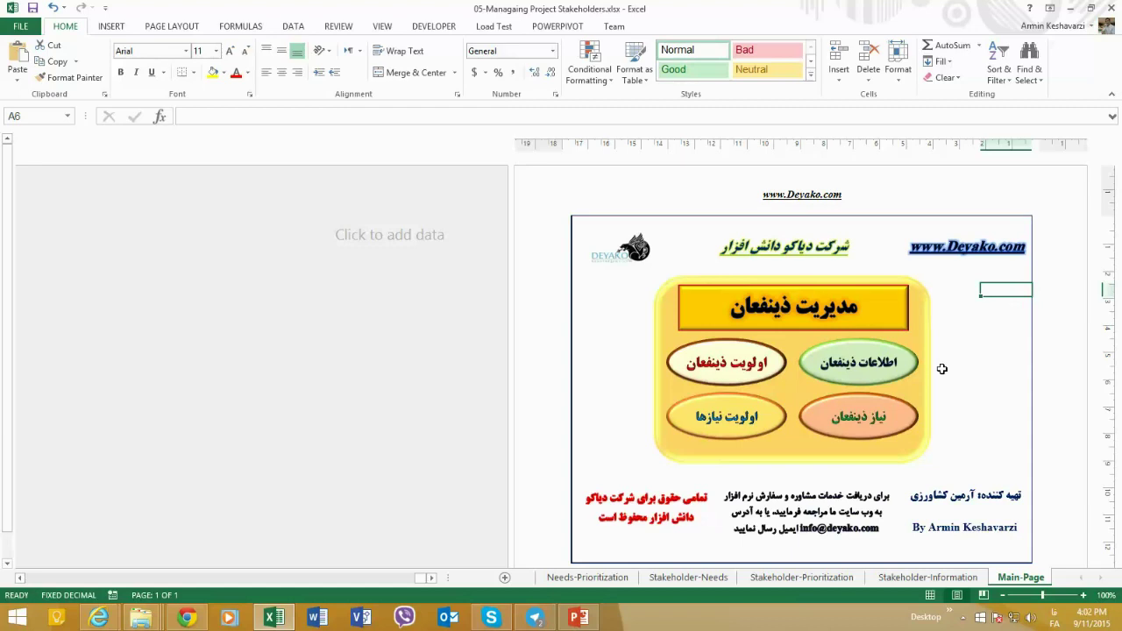
{"action": "left_click", "coordinate": [1004, 333]}
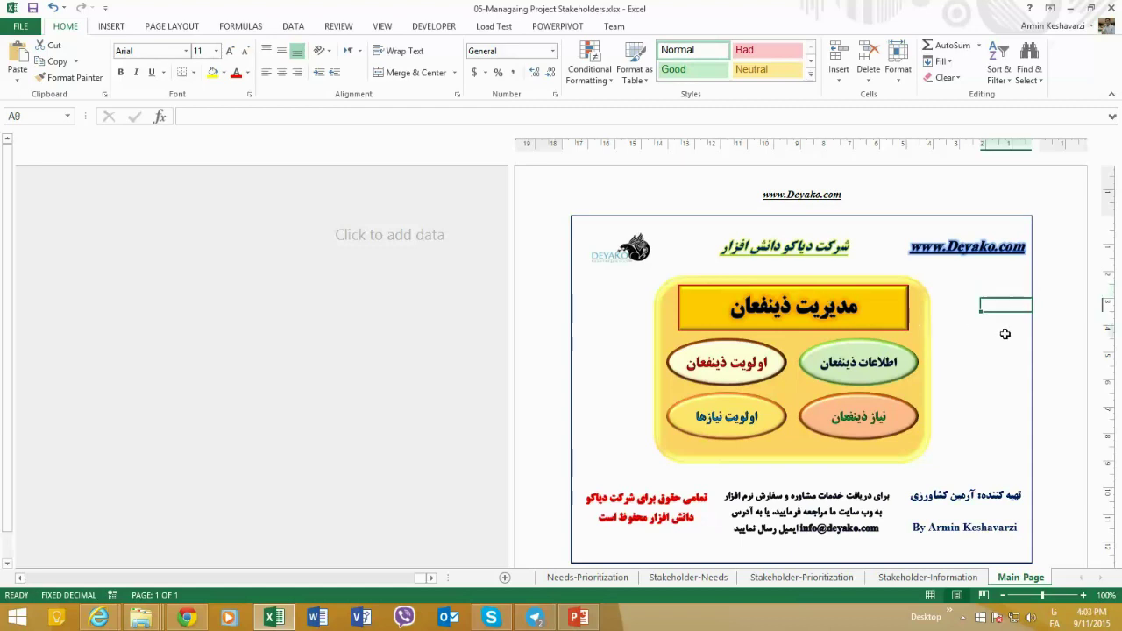
Open the stakeholder information table from the main page and review the stakeholder names in B2:B11.
{"action": "left_click", "coordinate": [900, 381]}
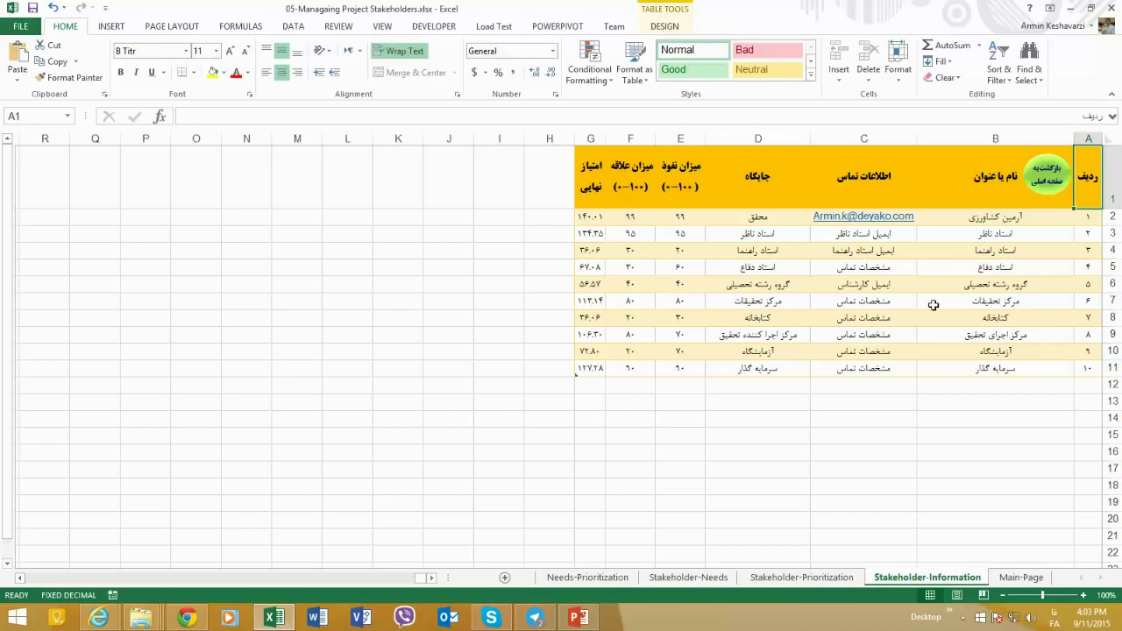
{"action": "left_click", "coordinate": [746, 221]}
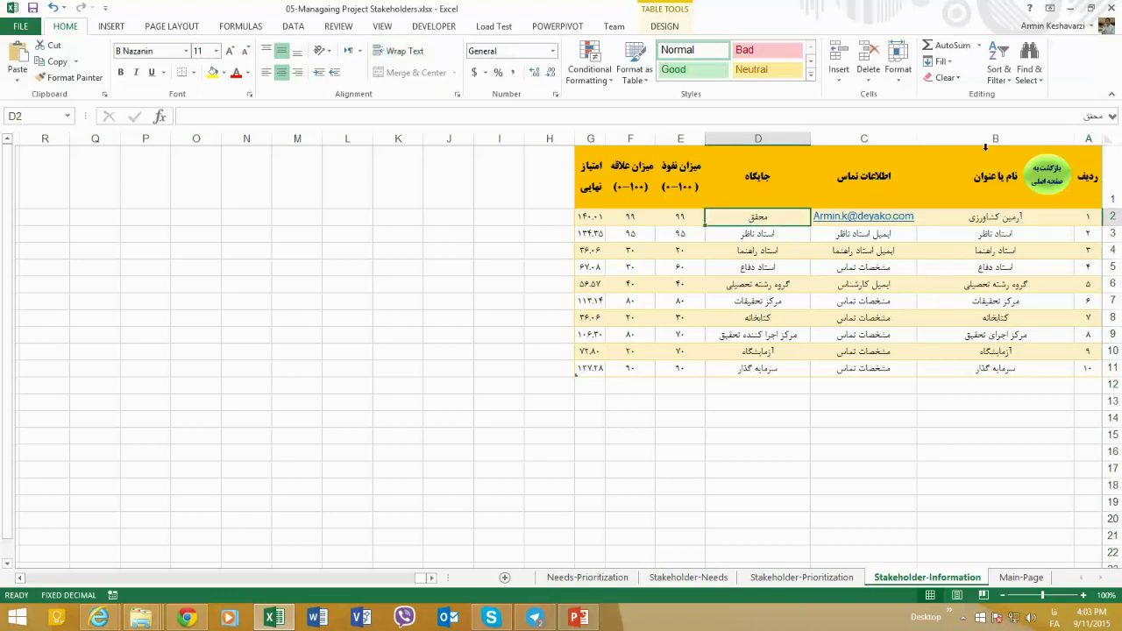
{"action": "left_click", "coordinate": [985, 147]}
{"action": "left_click", "coordinate": [986, 289]}
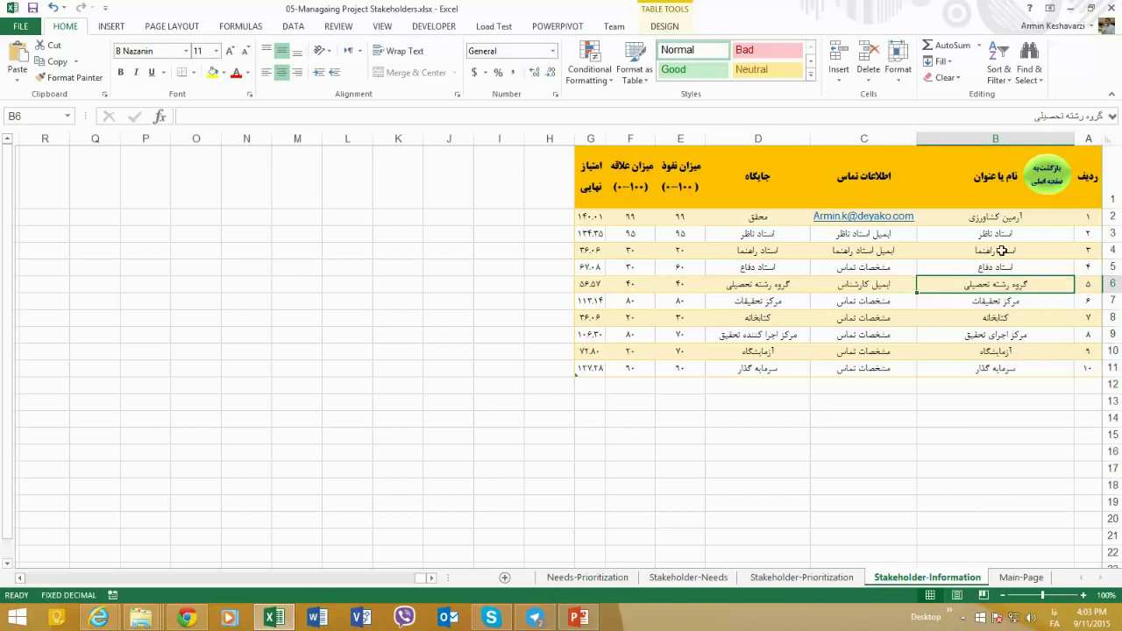
{"action": "left_click_drag", "start_coordinate": [1012, 217], "coordinate": [1025, 372]}
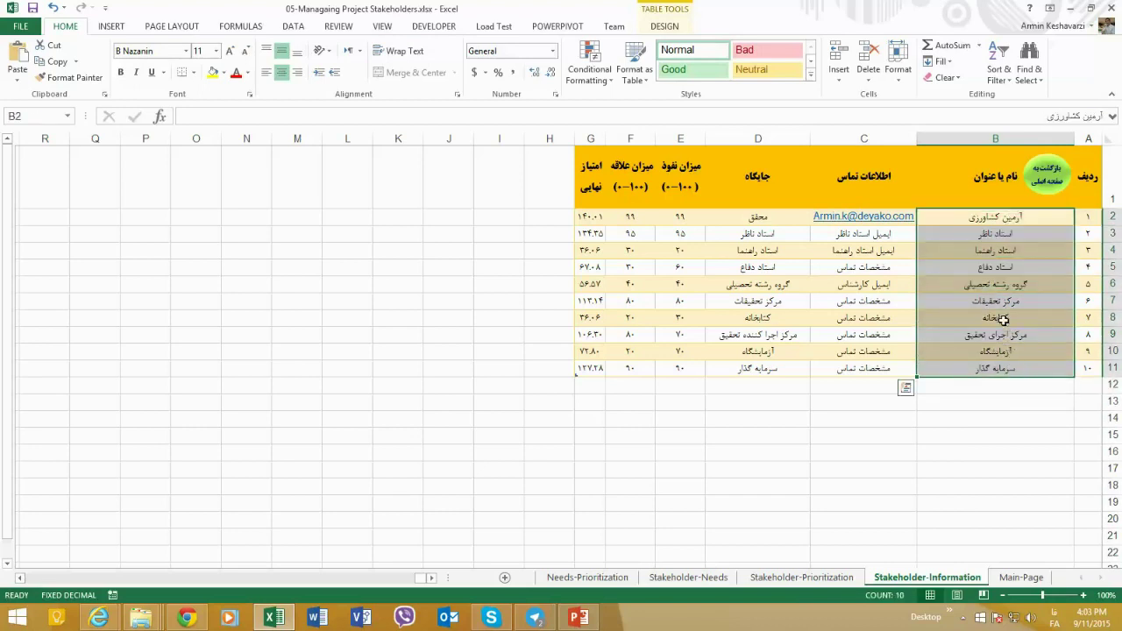
Examine the contact information and position columns of the stakeholder table alongside the stakeholder names.
{"action": "left_click", "coordinate": [864, 142]}
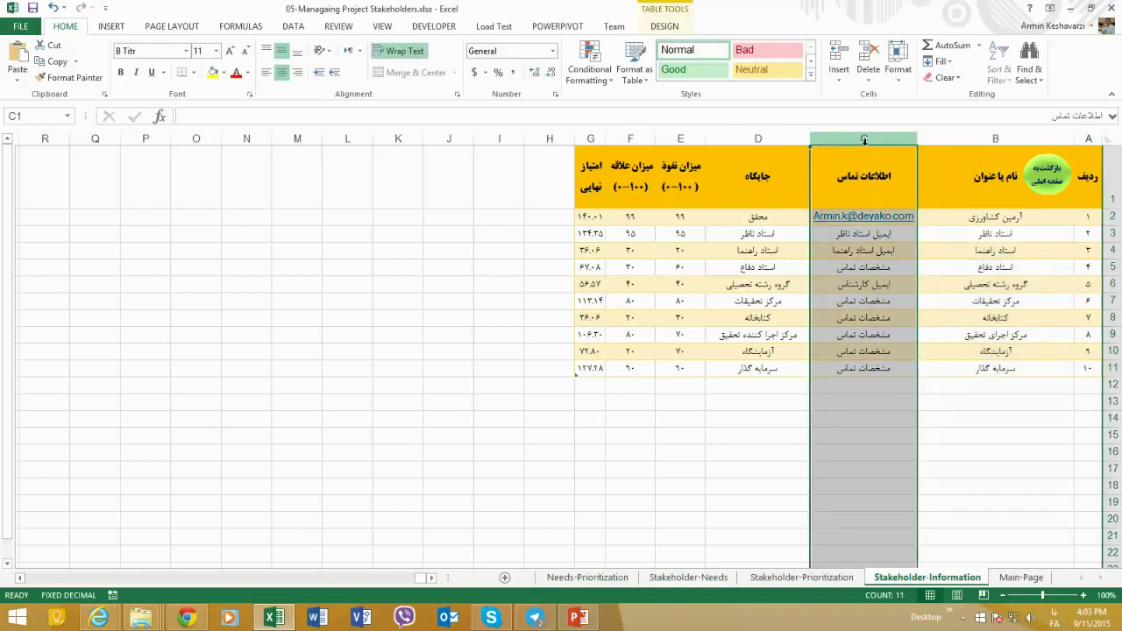
{"action": "left_click", "coordinate": [771, 152]}
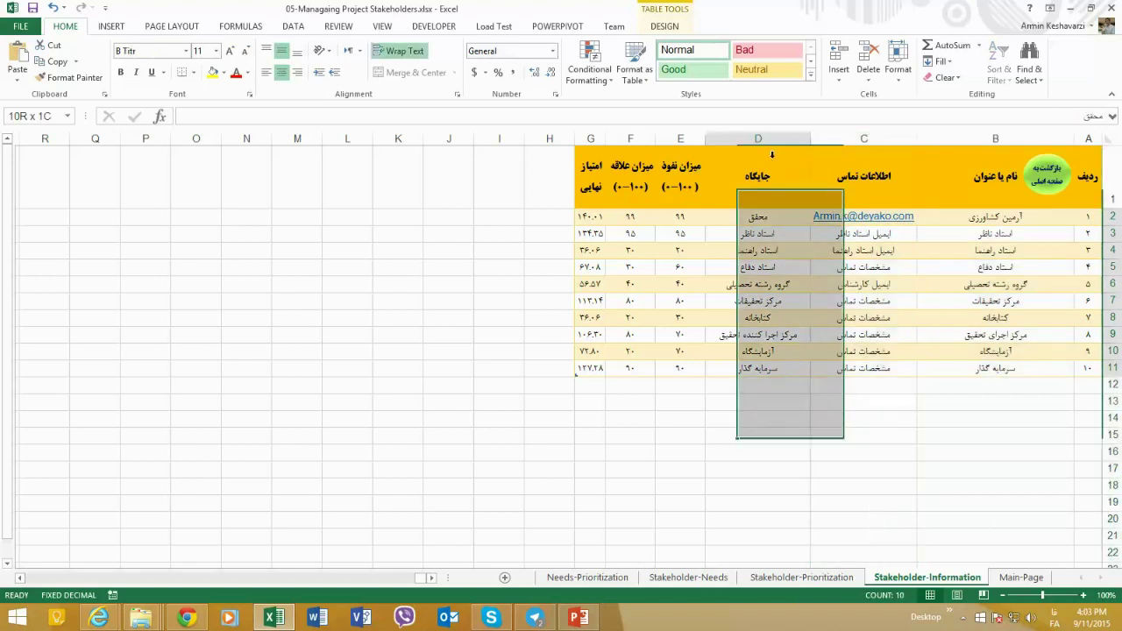
{"action": "left_click", "coordinate": [1002, 214]}
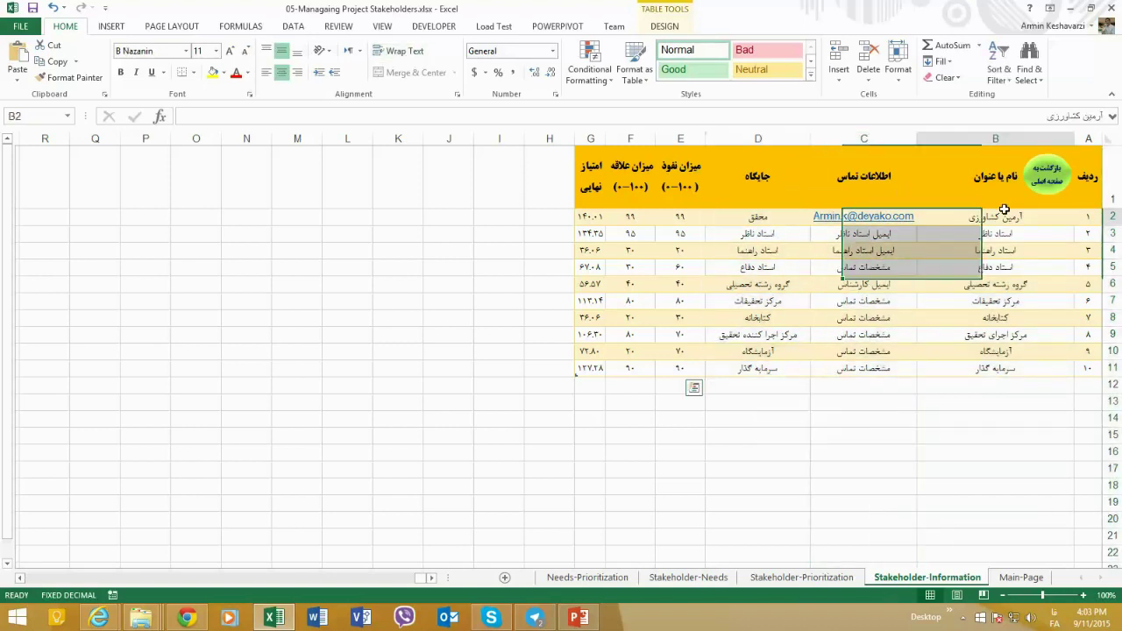
{"action": "left_click", "coordinate": [878, 283]}
{"action": "left_click", "coordinate": [975, 285]}
{"action": "left_click", "coordinate": [856, 304]}
{"action": "left_click", "coordinate": [891, 330]}
{"action": "left_click", "coordinate": [942, 334]}
{"action": "left_click", "coordinate": [869, 338]}
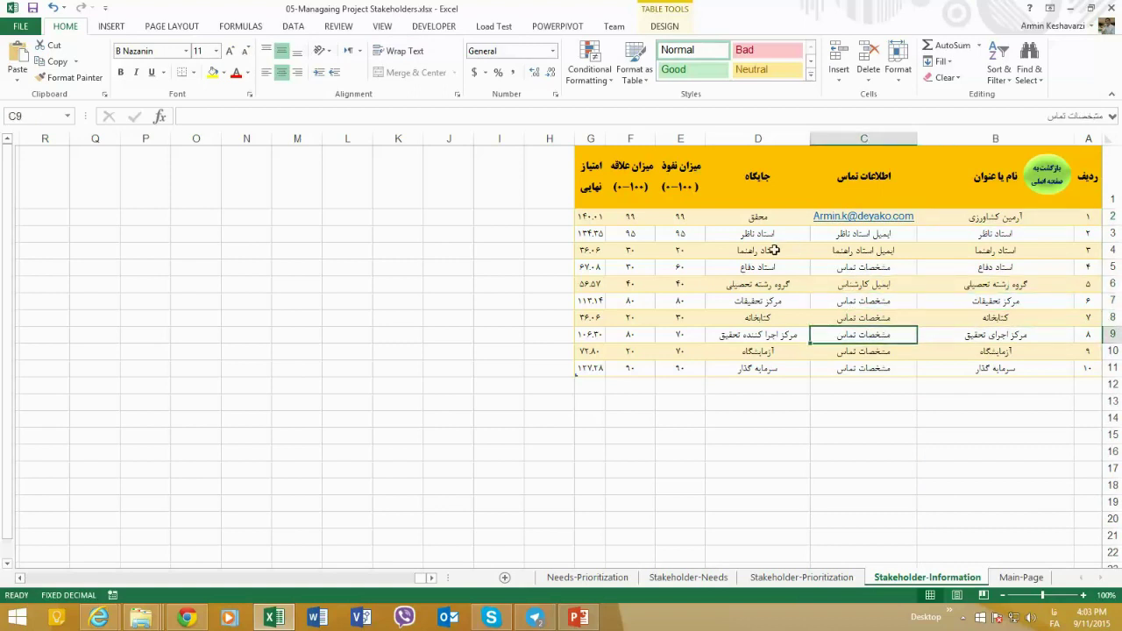
{"action": "left_click_drag", "start_coordinate": [928, 156], "coordinate": [862, 163]}
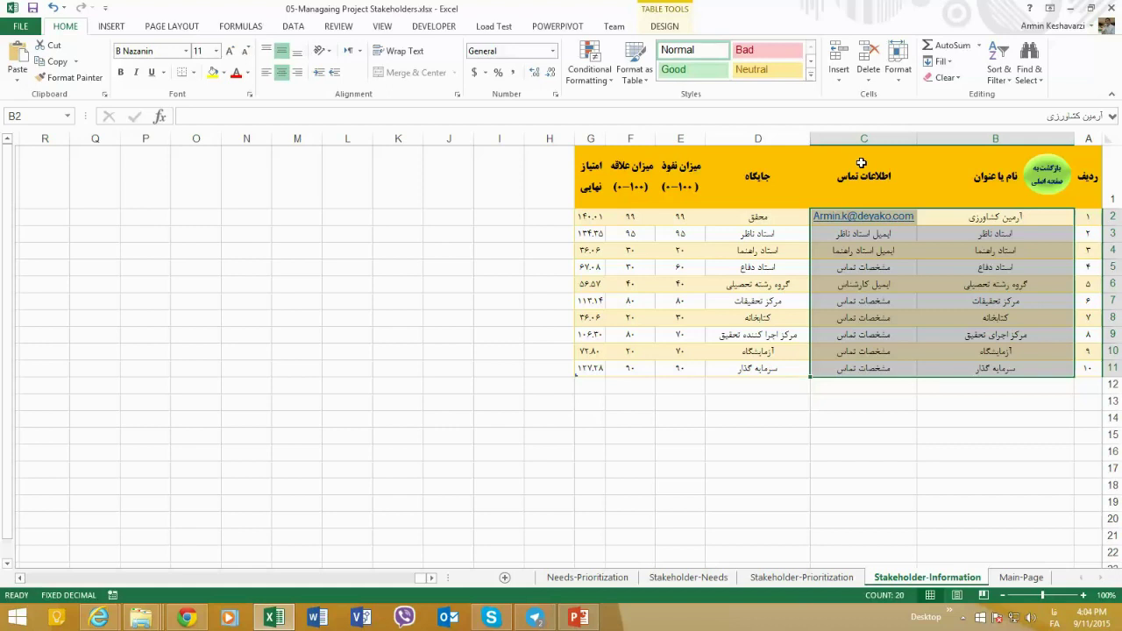
{"action": "left_click", "coordinate": [784, 183]}
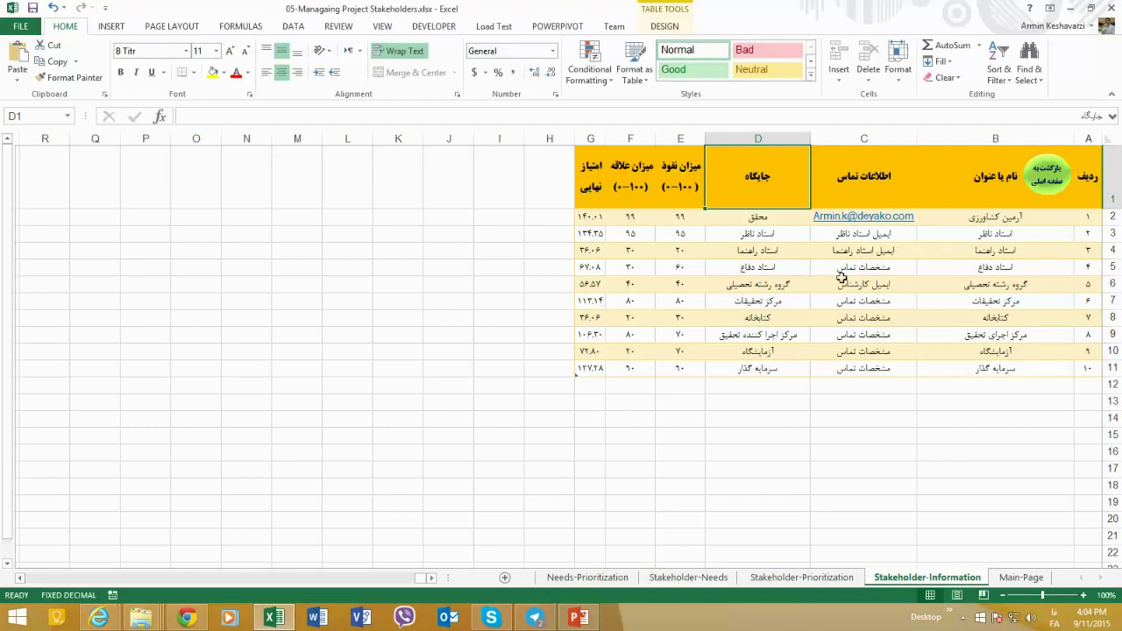
{"action": "left_click_drag", "start_coordinate": [763, 139], "coordinate": [962, 156]}
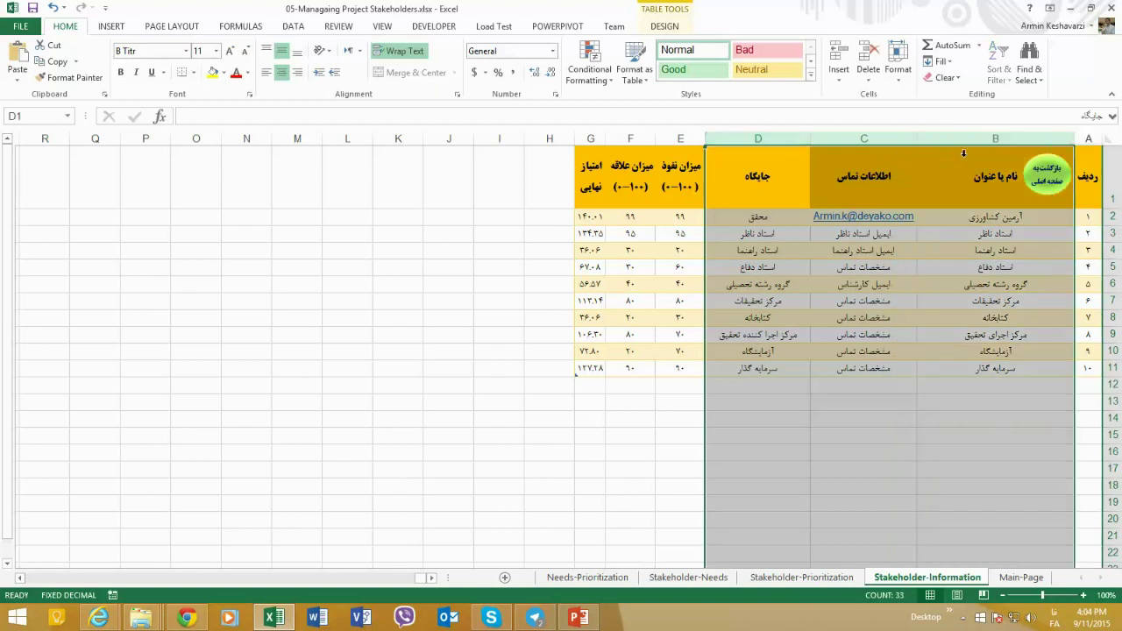
Examine the influence and interest scores, rated 0 to 100, across several stakeholders in columns E and F.
{"action": "left_click", "coordinate": [632, 221]}
{"action": "left_click", "coordinate": [675, 188]}
{"action": "left_click", "coordinate": [640, 195]}
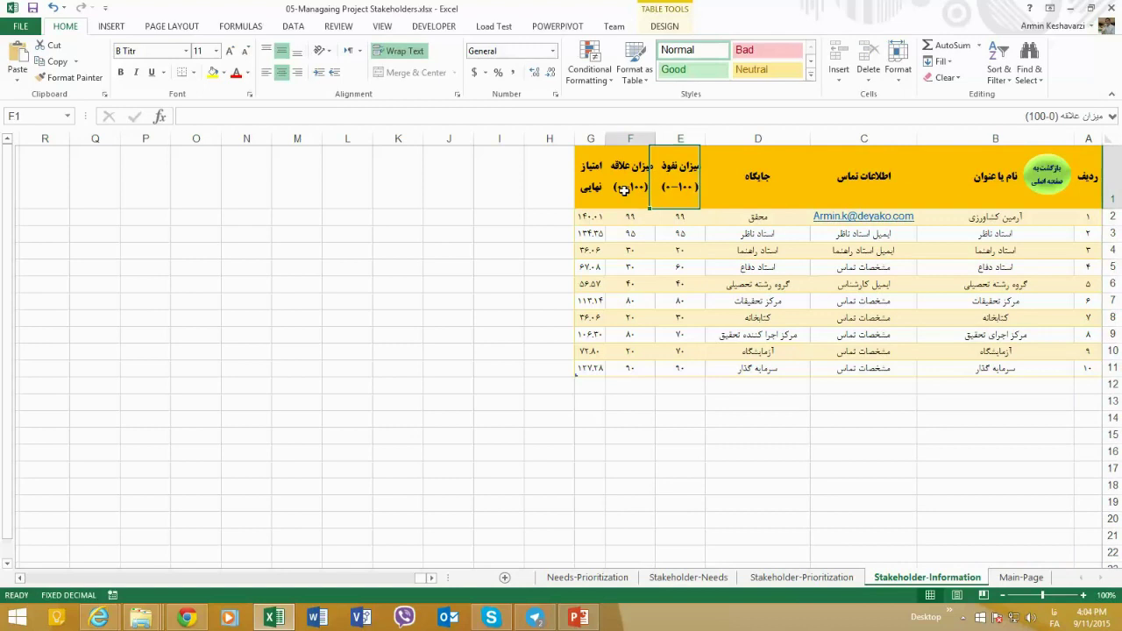
{"action": "left_click", "coordinate": [635, 224]}
{"action": "left_click", "coordinate": [666, 219]}
{"action": "left_click", "coordinate": [676, 301]}
{"action": "left_click", "coordinate": [674, 334]}
{"action": "left_click", "coordinate": [672, 368]}
{"action": "left_click", "coordinate": [646, 371]}
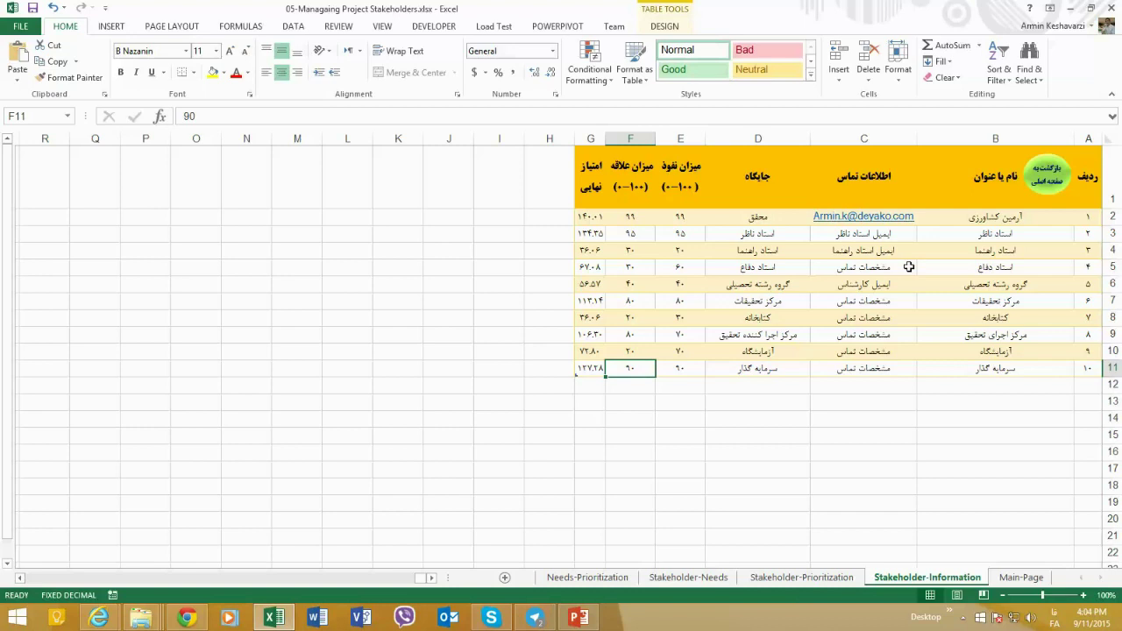
{"action": "left_click", "coordinate": [691, 221]}
{"action": "left_click", "coordinate": [637, 219]}
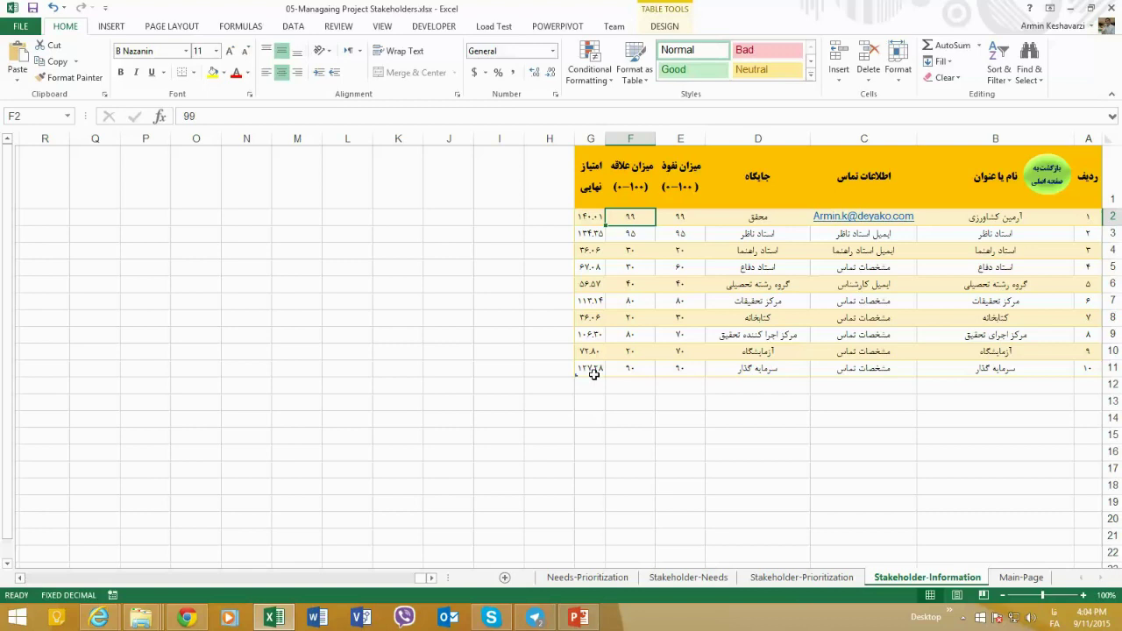
{"action": "left_click", "coordinate": [675, 250]}
{"action": "left_click", "coordinate": [629, 250]}
{"action": "left_click", "coordinate": [679, 266]}
{"action": "left_click", "coordinate": [636, 283]}
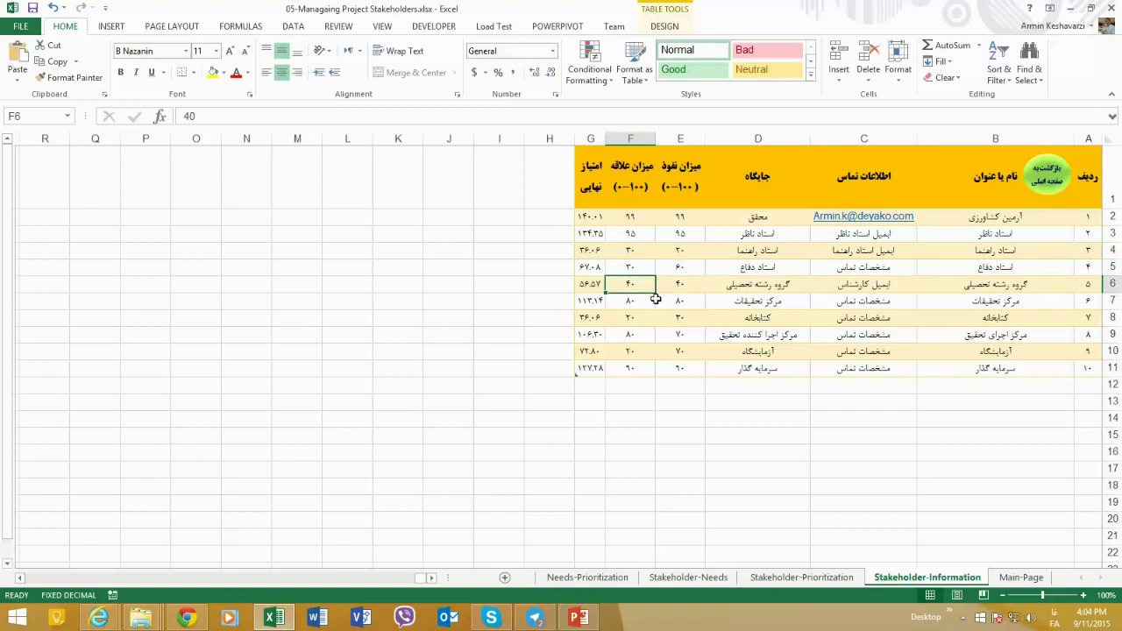
Compare the first stakeholder's influence and interest scores in E2 and F2, and inspect the final score formula in G2.
{"action": "left_click", "coordinate": [665, 177]}
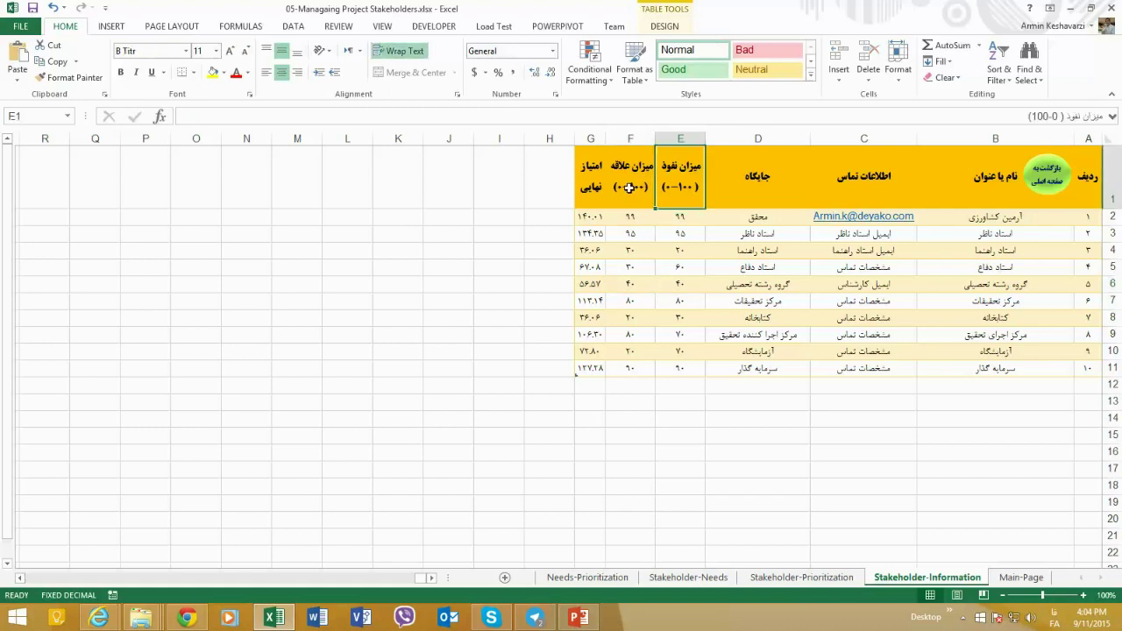
{"action": "left_click", "coordinate": [935, 220]}
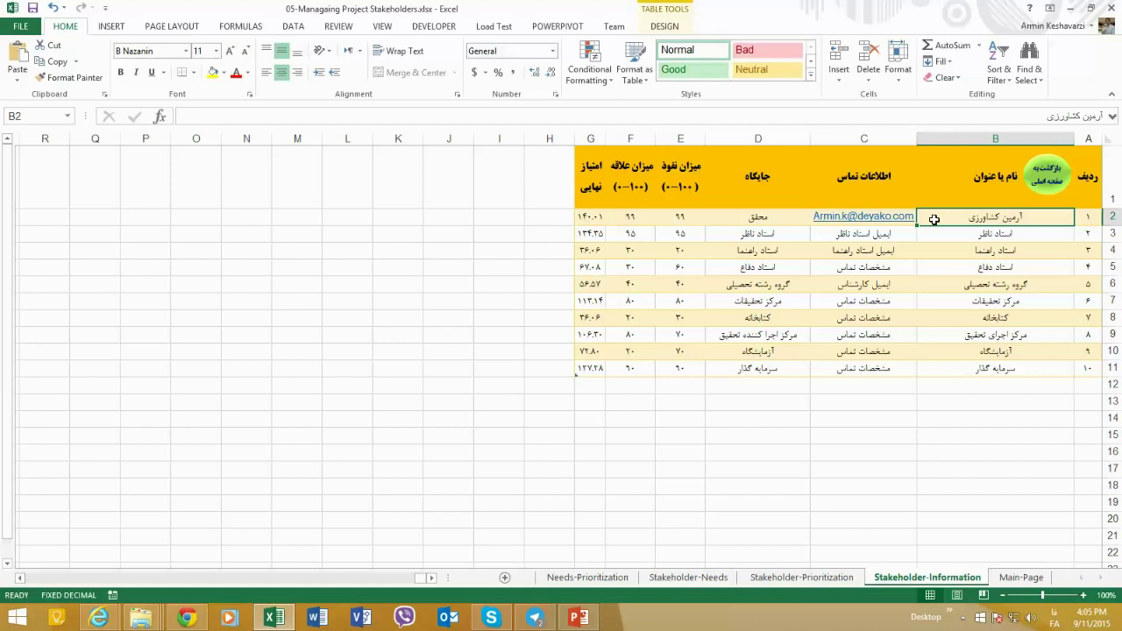
{"action": "left_click", "coordinate": [636, 187]}
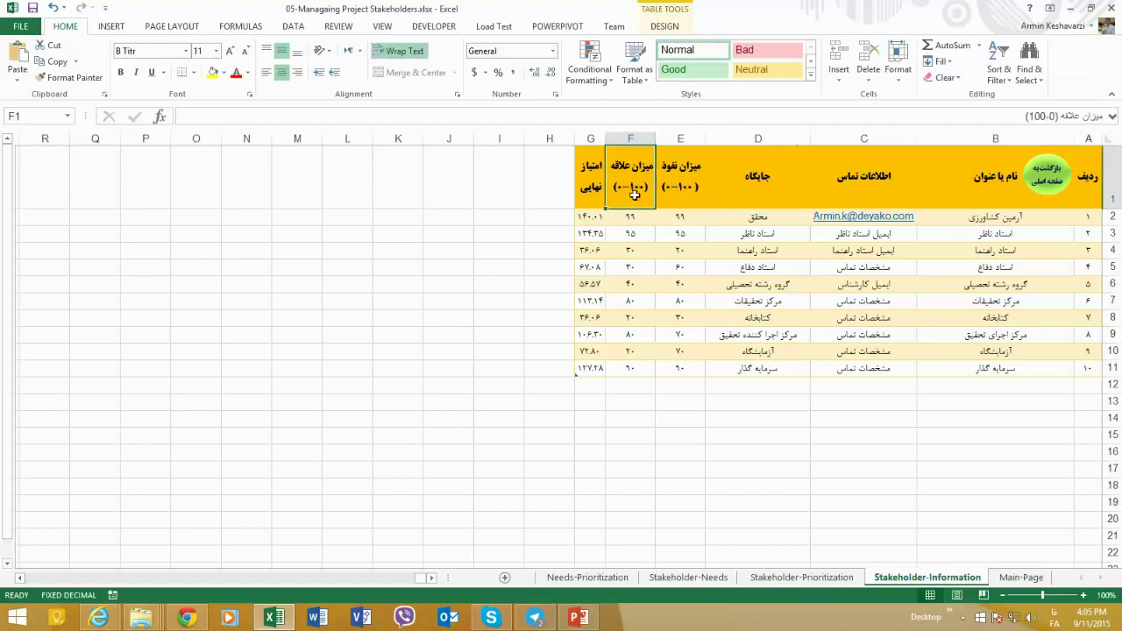
{"action": "left_click", "coordinate": [1003, 236]}
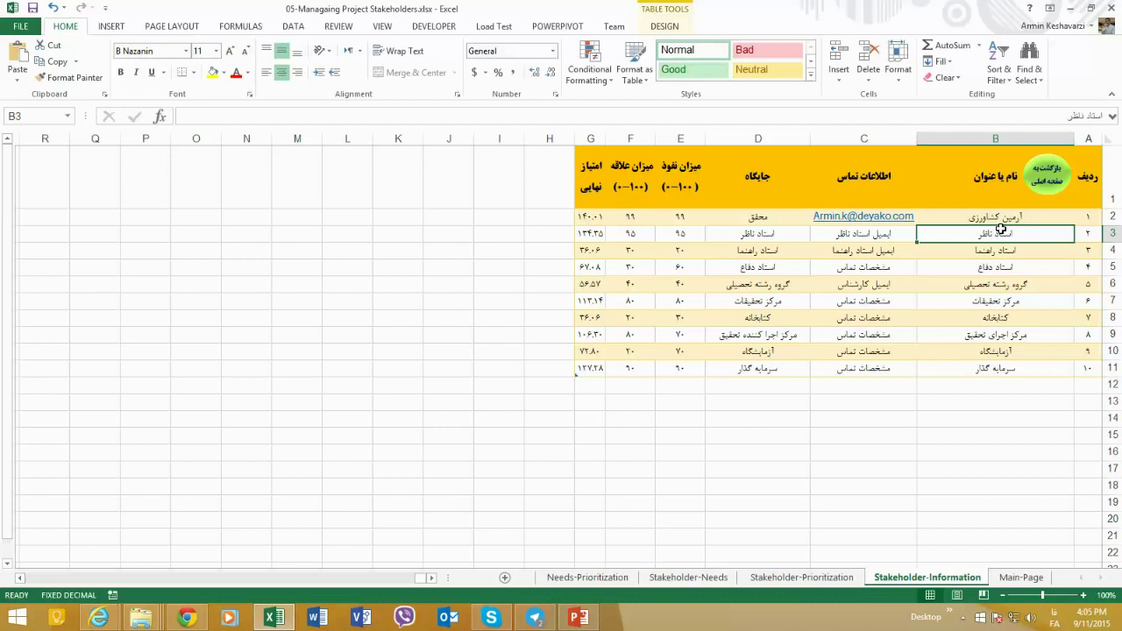
{"action": "left_click", "coordinate": [682, 220]}
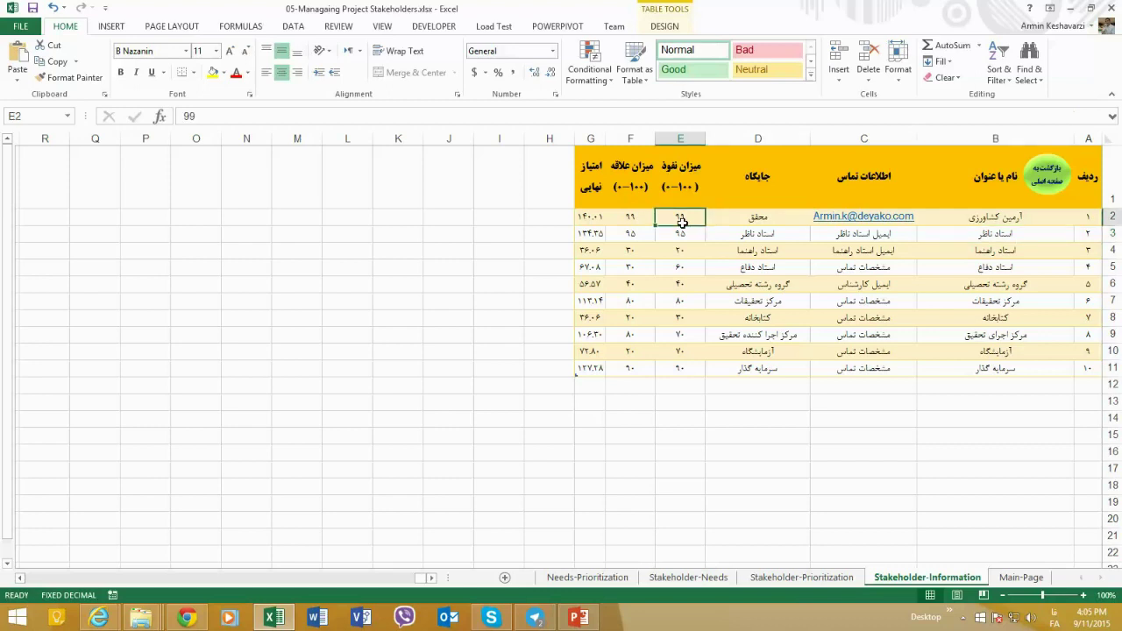
{"action": "left_click", "coordinate": [633, 219]}
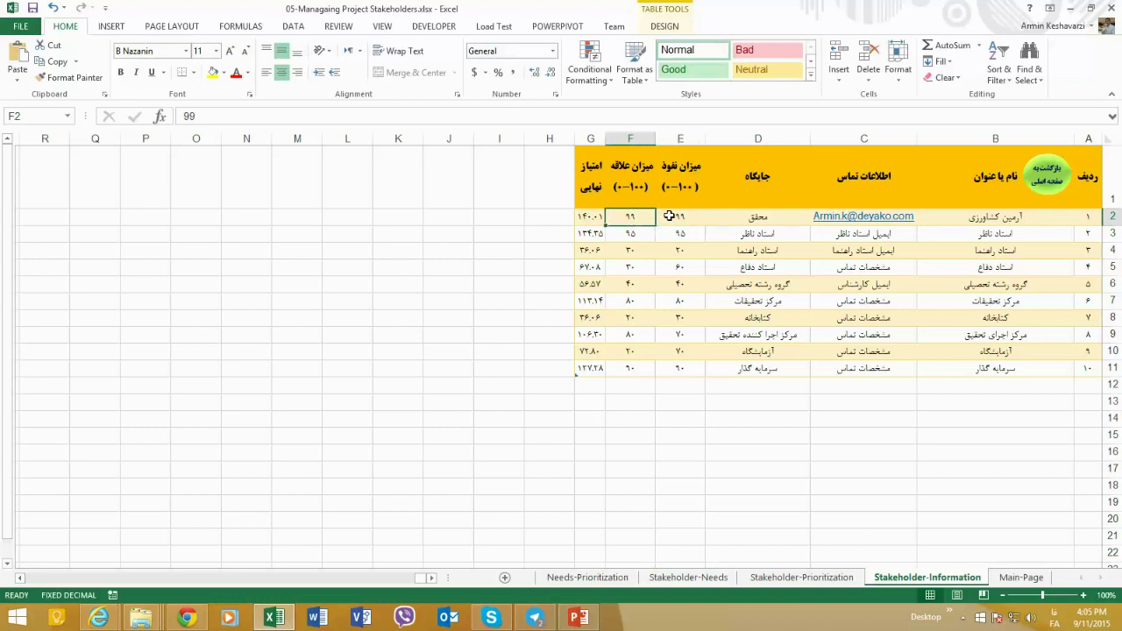
{"action": "left_click", "coordinate": [671, 218]}
{"action": "left_click", "coordinate": [642, 217]}
{"action": "left_click", "coordinate": [669, 221]}
{"action": "left_click", "coordinate": [649, 216]}
{"action": "left_click", "coordinate": [677, 215]}
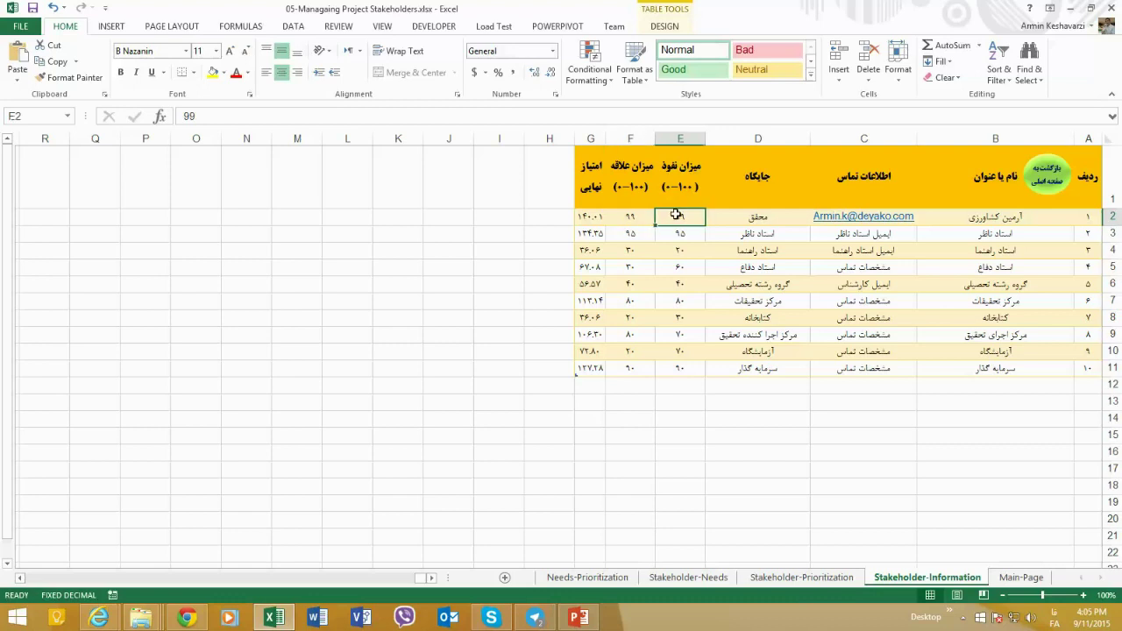
{"action": "left_click", "coordinate": [631, 218]}
{"action": "left_click_drag", "start_coordinate": [667, 219], "coordinate": [623, 220]}
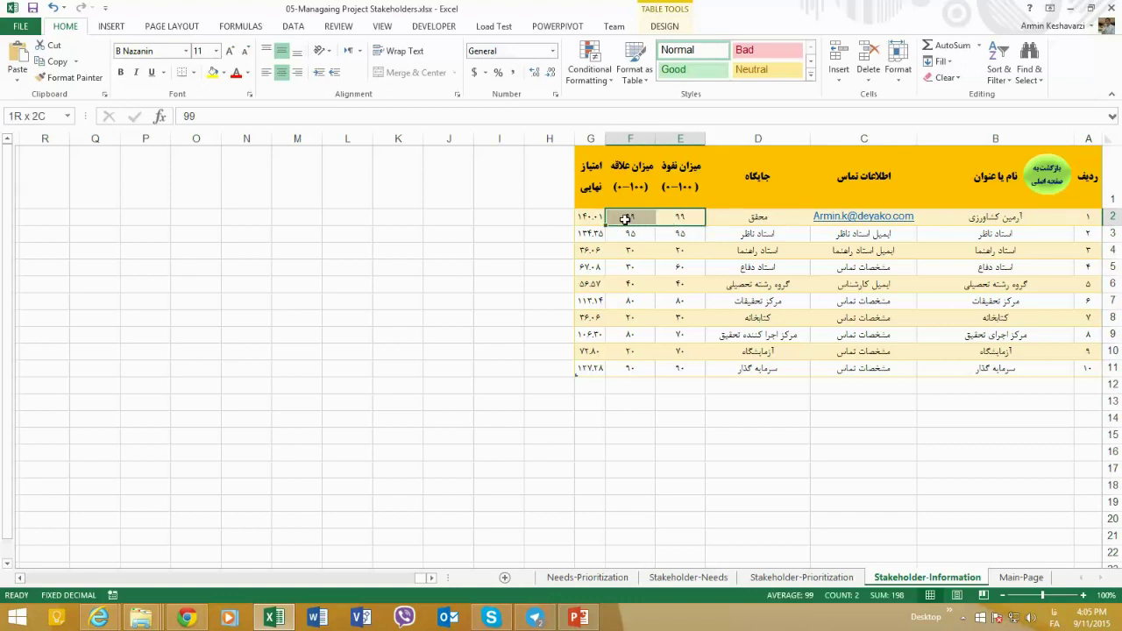
{"action": "left_click", "coordinate": [590, 215]}
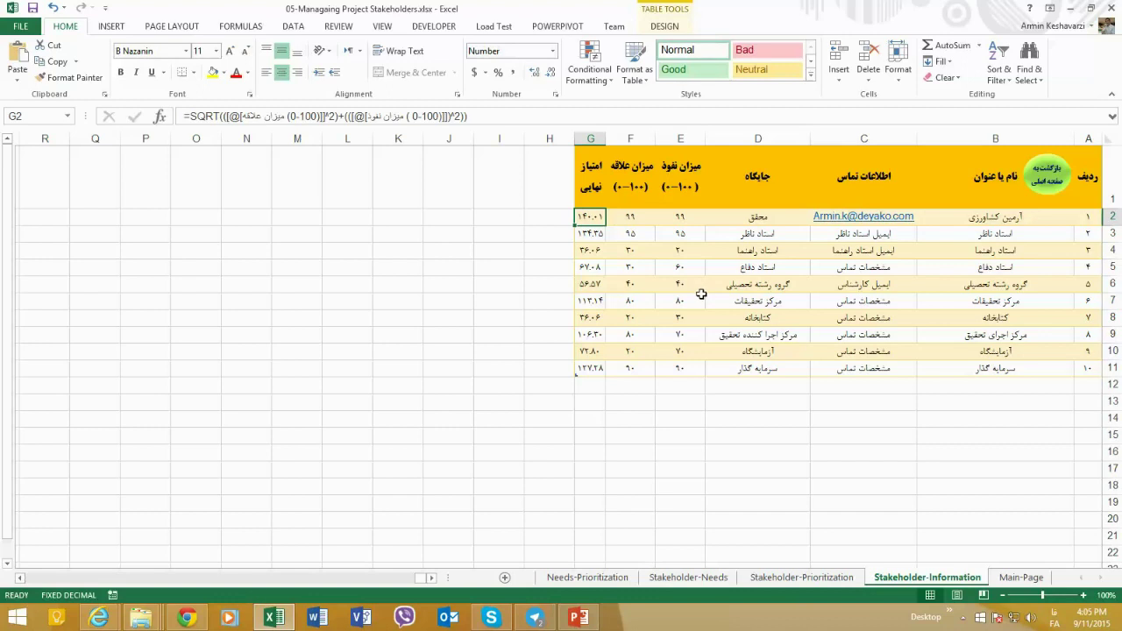
Open the stakeholder prioritization chart by way of the main page and examine the stakeholder labels in its low-interest quadrants.
{"action": "left_click", "coordinate": [1051, 185]}
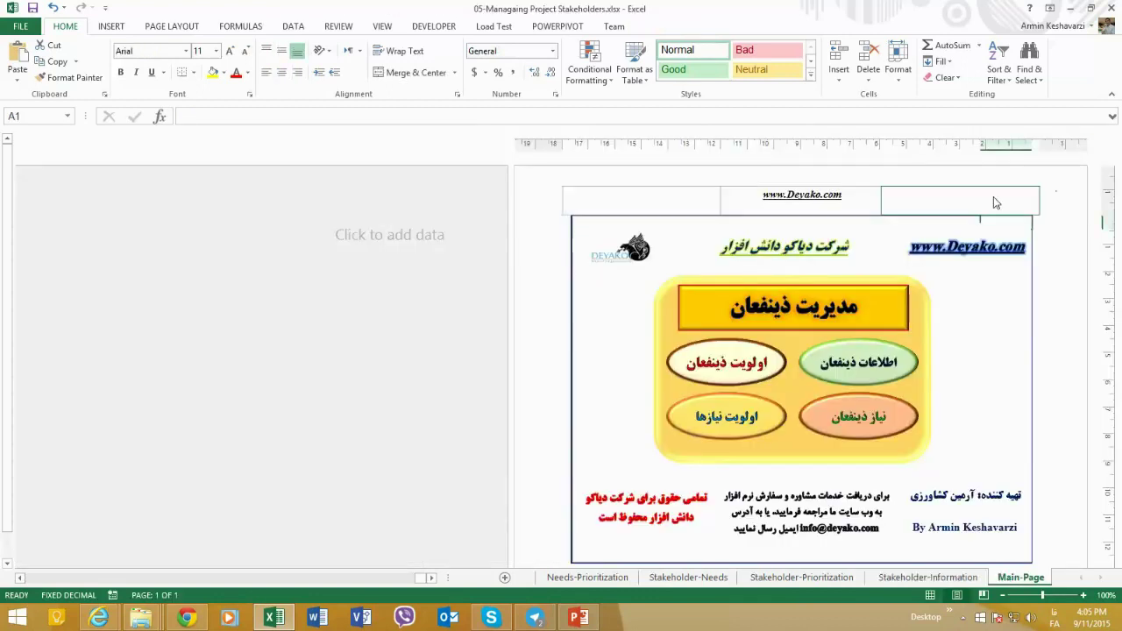
{"action": "left_click", "coordinate": [724, 362]}
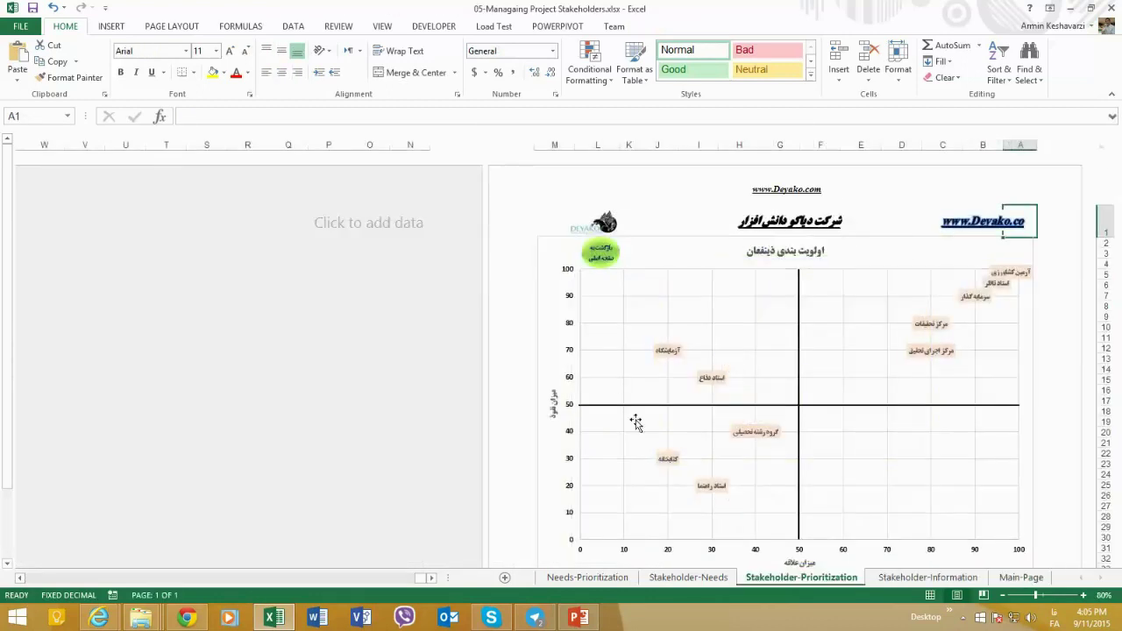
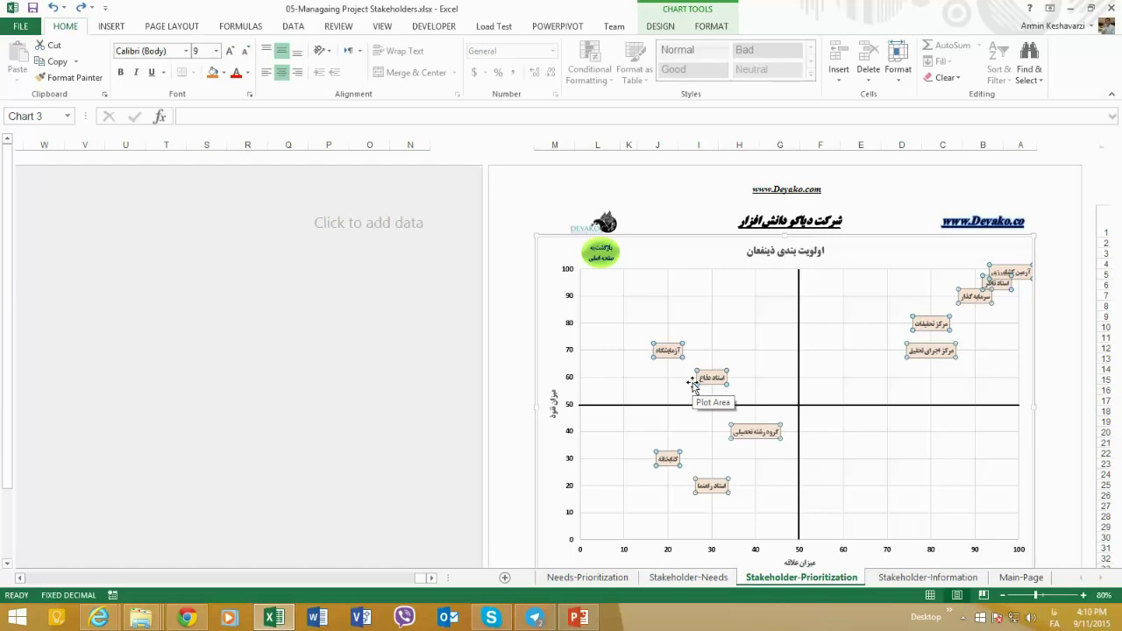
{"action": "left_click", "coordinate": [712, 378]}
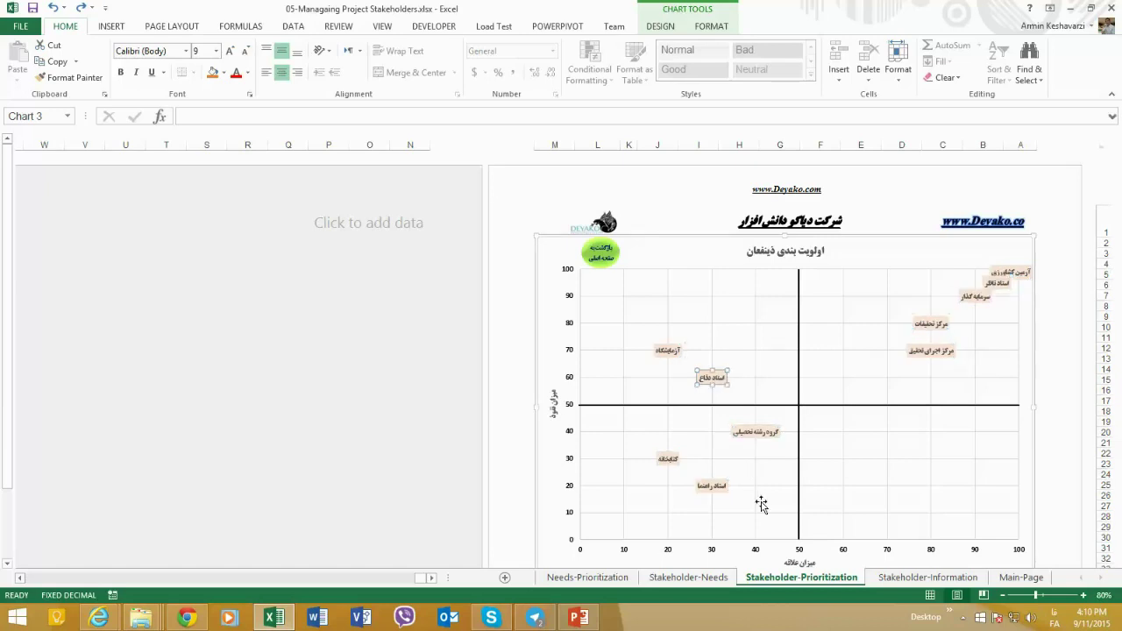
{"action": "left_click", "coordinate": [783, 426]}
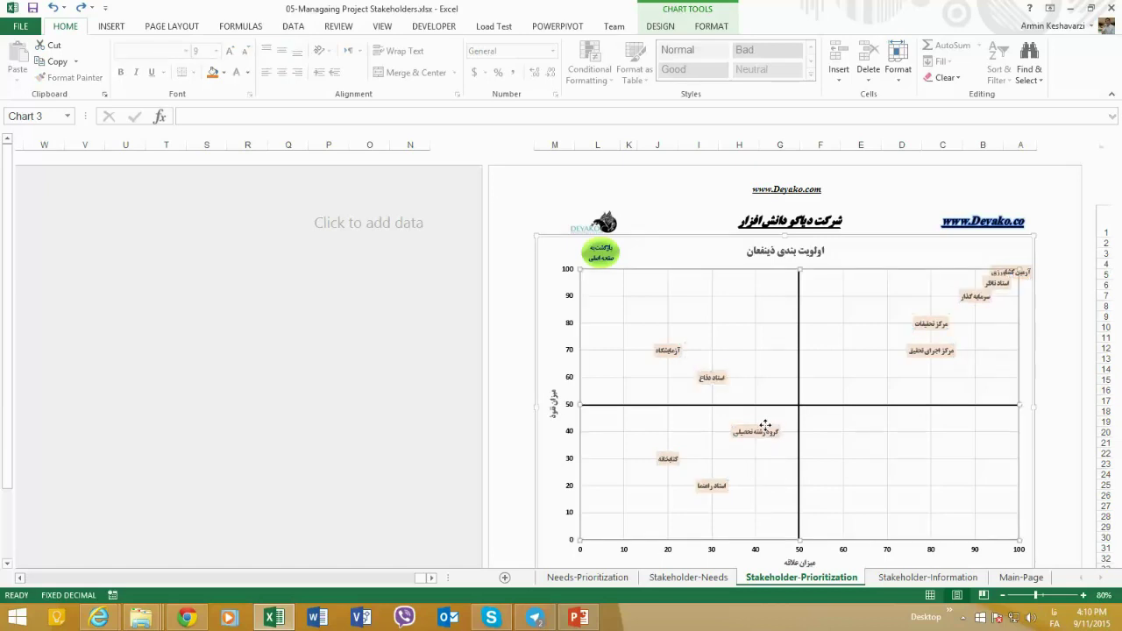
{"action": "left_click", "coordinate": [765, 428]}
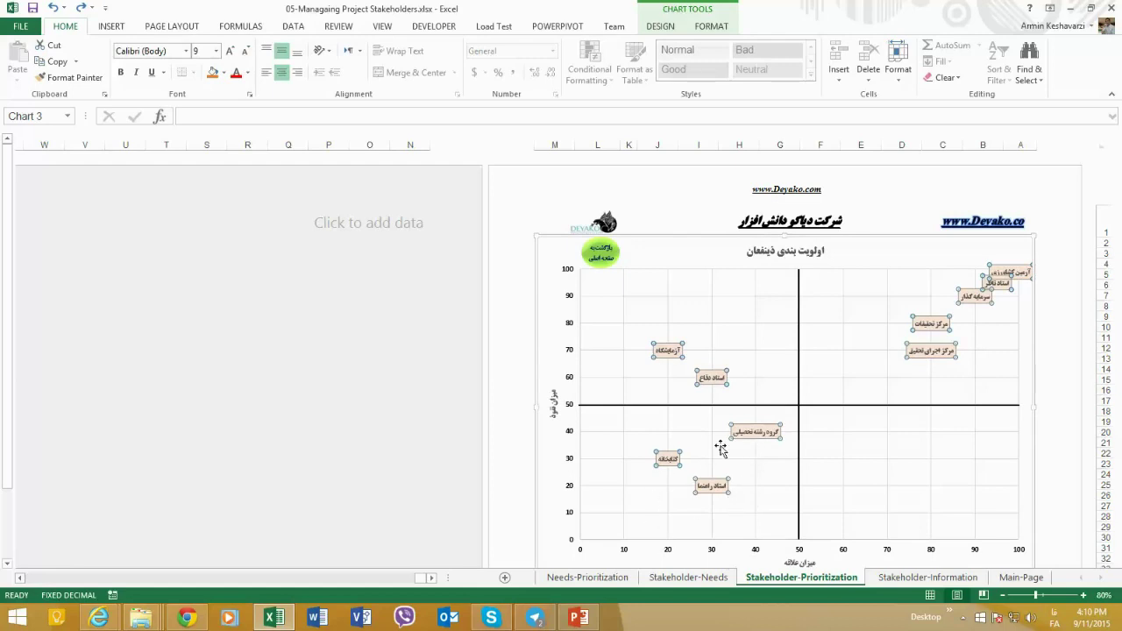
{"action": "left_click", "coordinate": [669, 462]}
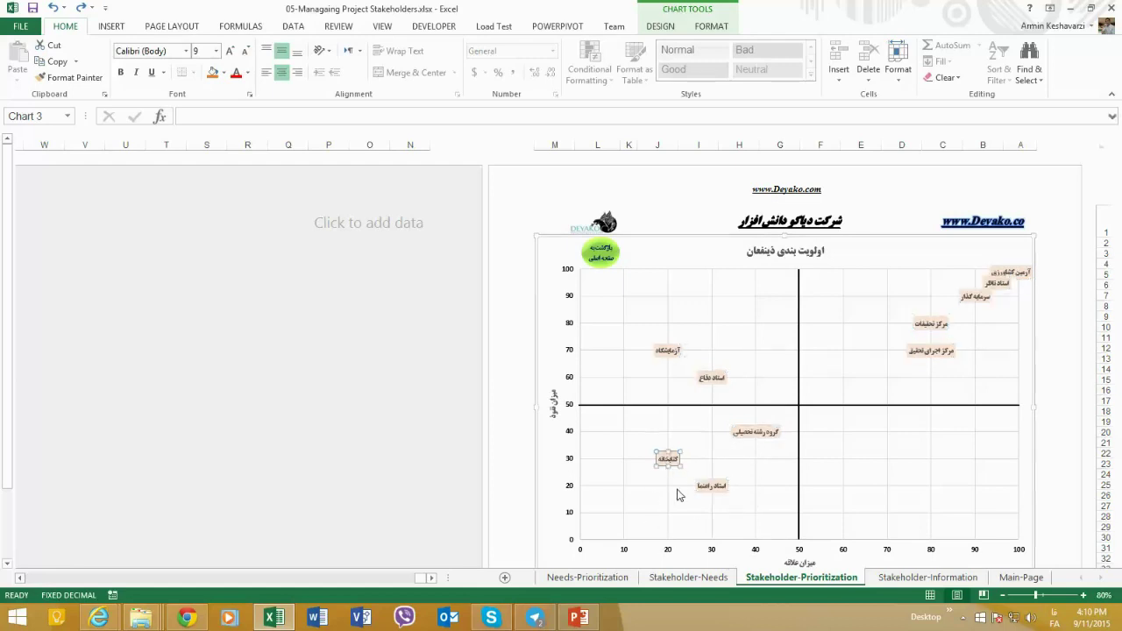
Examine the remaining stakeholder labels in the low-influence, low-interest quadrant of the prioritization chart.
{"action": "left_click", "coordinate": [717, 483]}
{"action": "left_click", "coordinate": [764, 443]}
{"action": "left_click", "coordinate": [763, 431]}
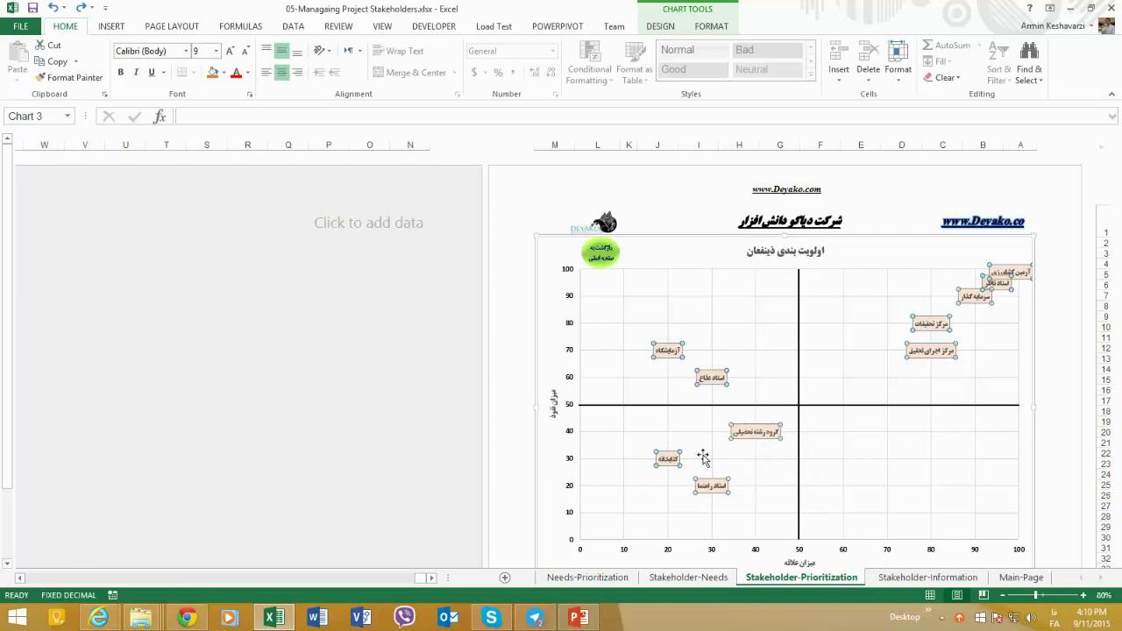
Open the stakeholder needs table by way of the main page and examine how needs are listed against each stakeholder.
{"action": "left_click", "coordinate": [602, 253]}
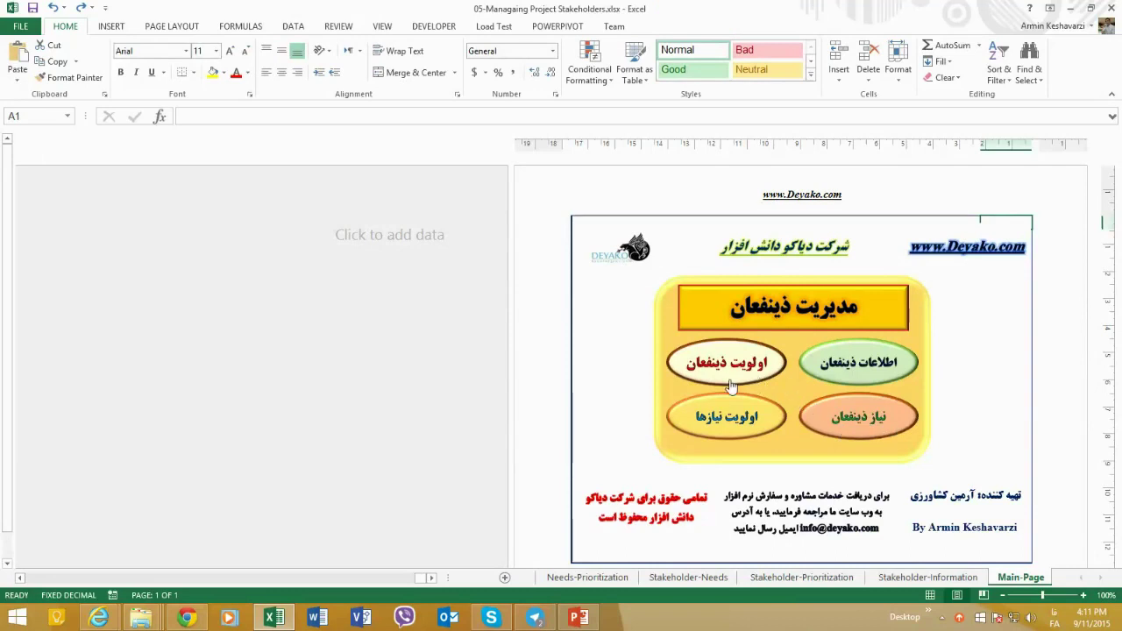
{"action": "left_click", "coordinate": [873, 427]}
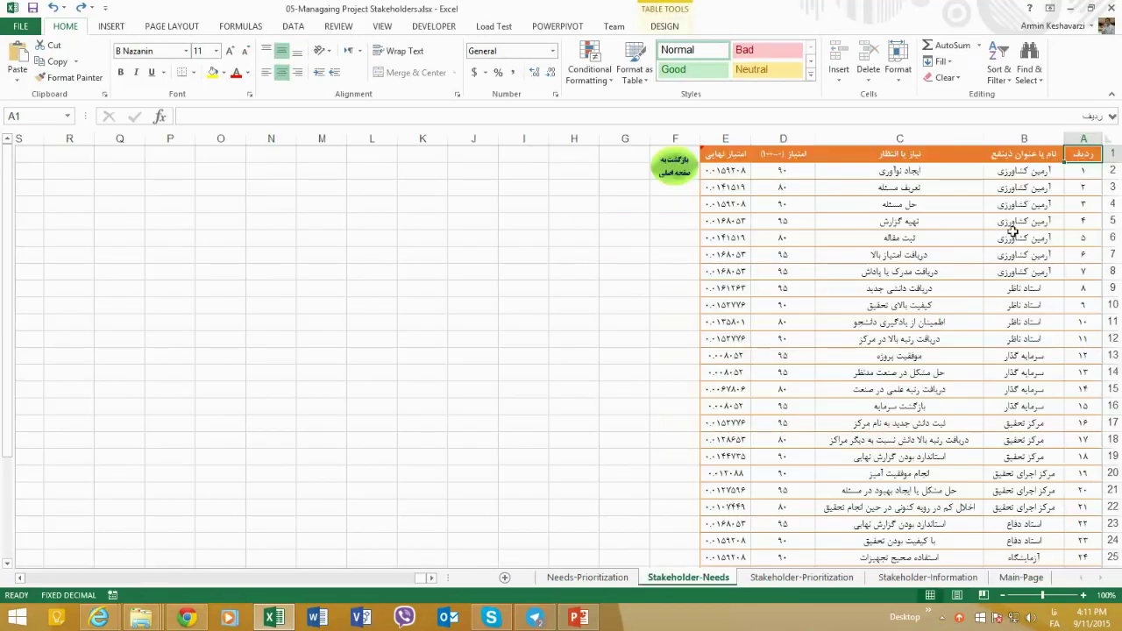
{"action": "left_click", "coordinate": [901, 186]}
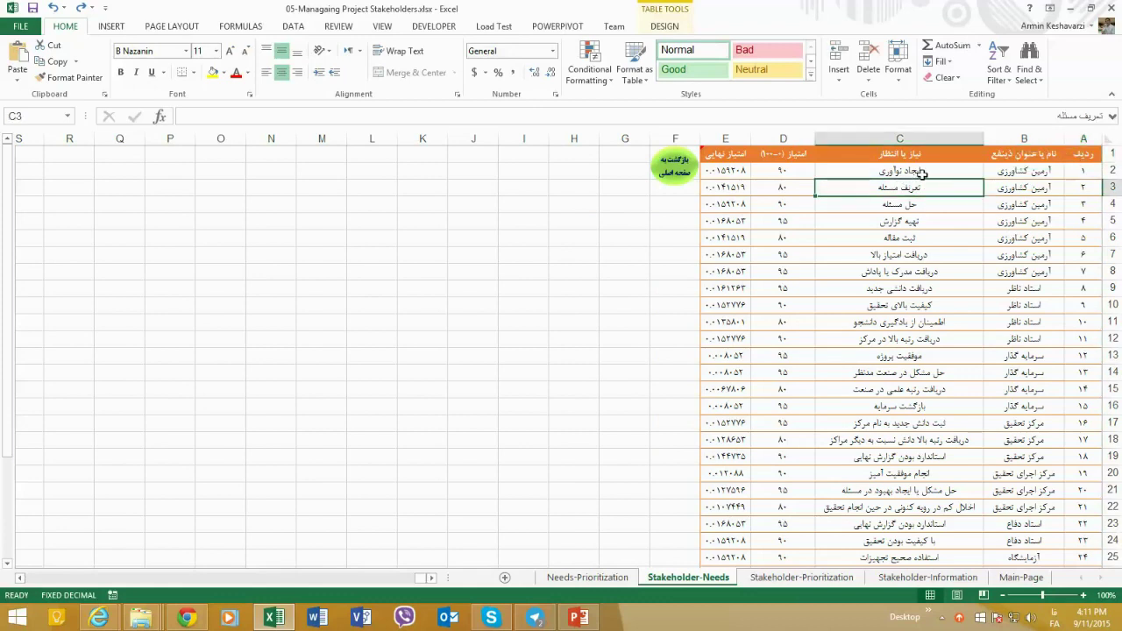
{"action": "left_click", "coordinate": [923, 173]}
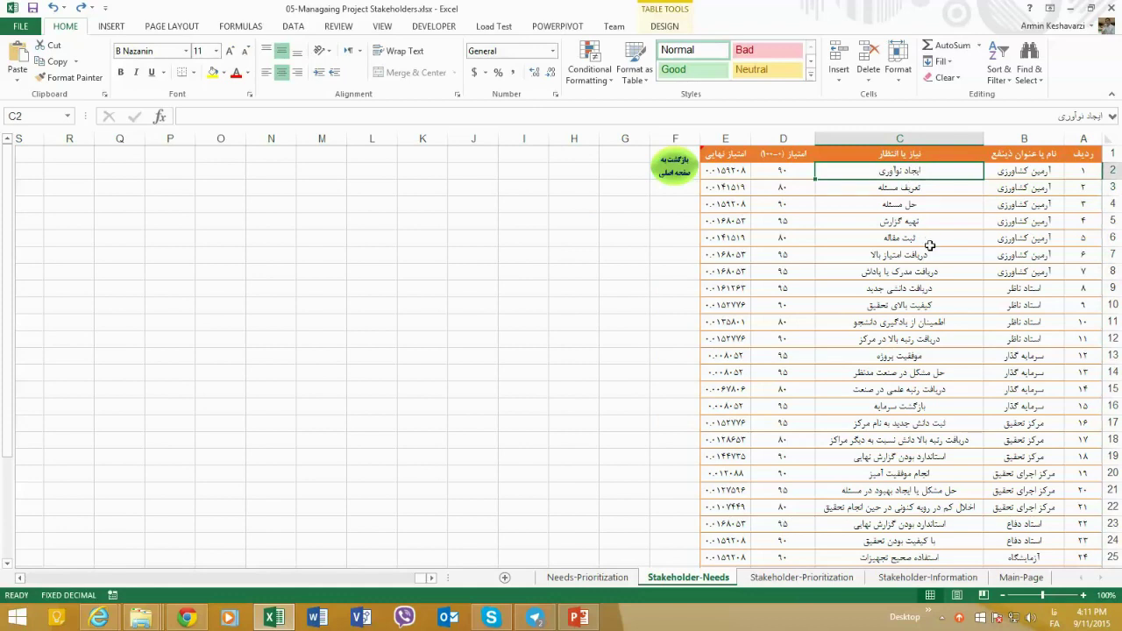
{"action": "left_click", "coordinate": [1014, 303]}
{"action": "left_click_drag", "start_coordinate": [1030, 348], "coordinate": [1034, 289]}
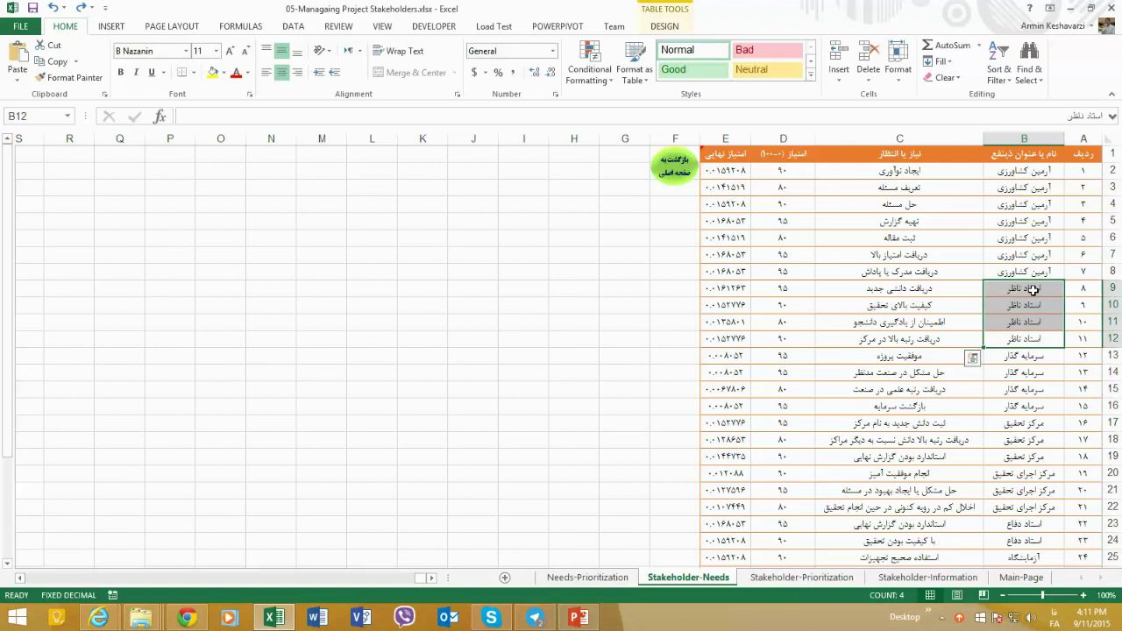
Examine the first stakeholder's needs in C2, C3 and C6, and the supervising professor's needs in B9:C12.
{"action": "left_click_drag", "start_coordinate": [917, 173], "coordinate": [859, 173]}
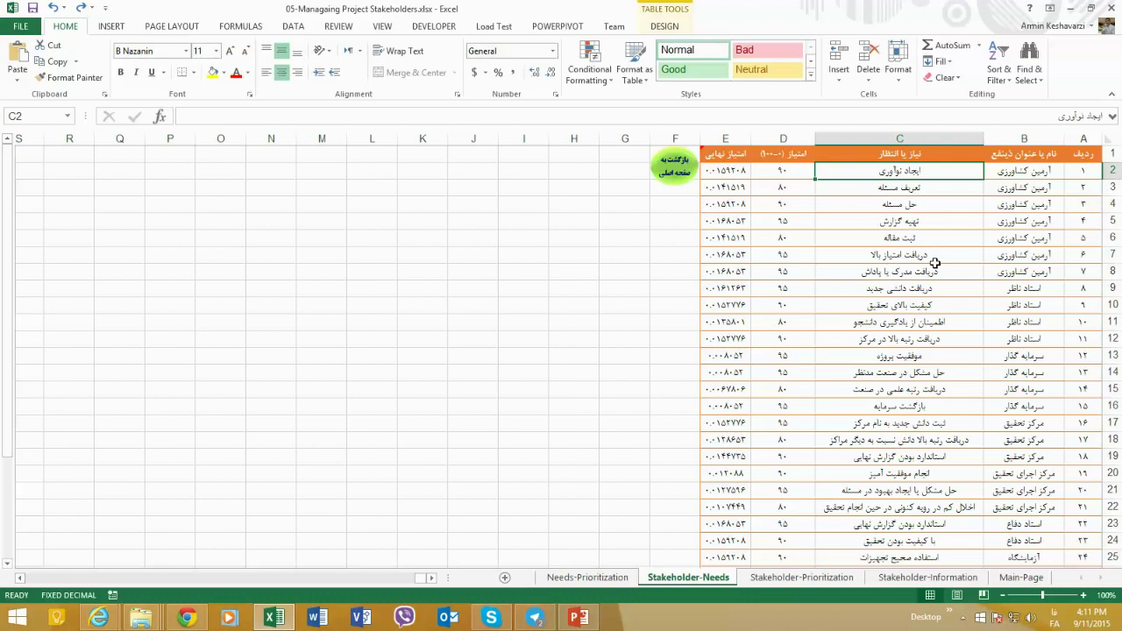
{"action": "left_click", "coordinate": [827, 195]}
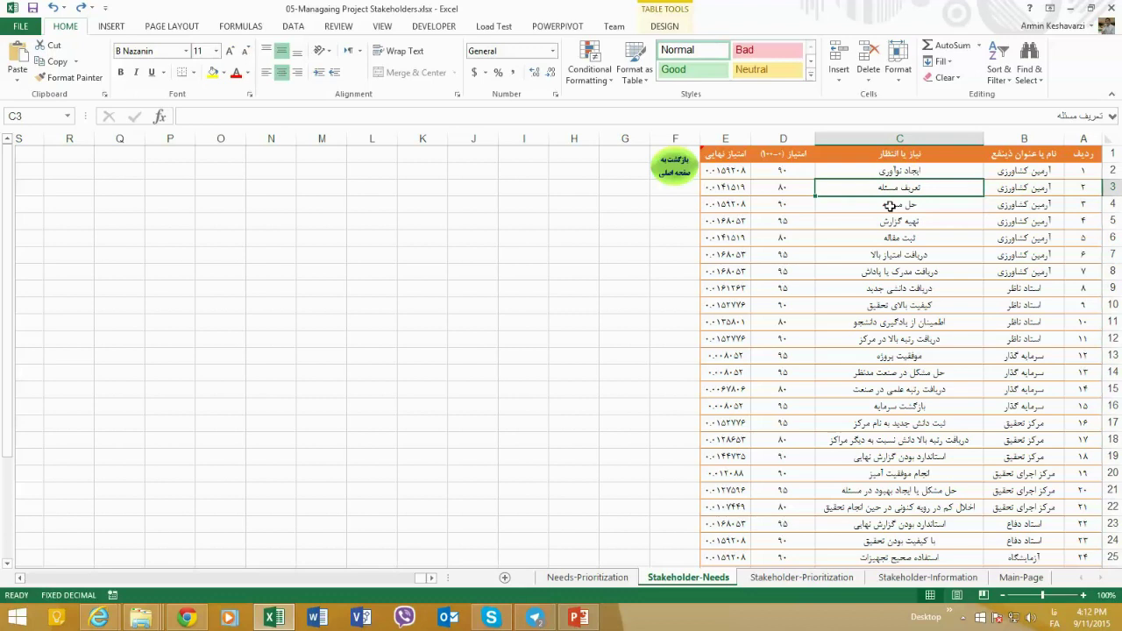
{"action": "left_click", "coordinate": [1024, 186]}
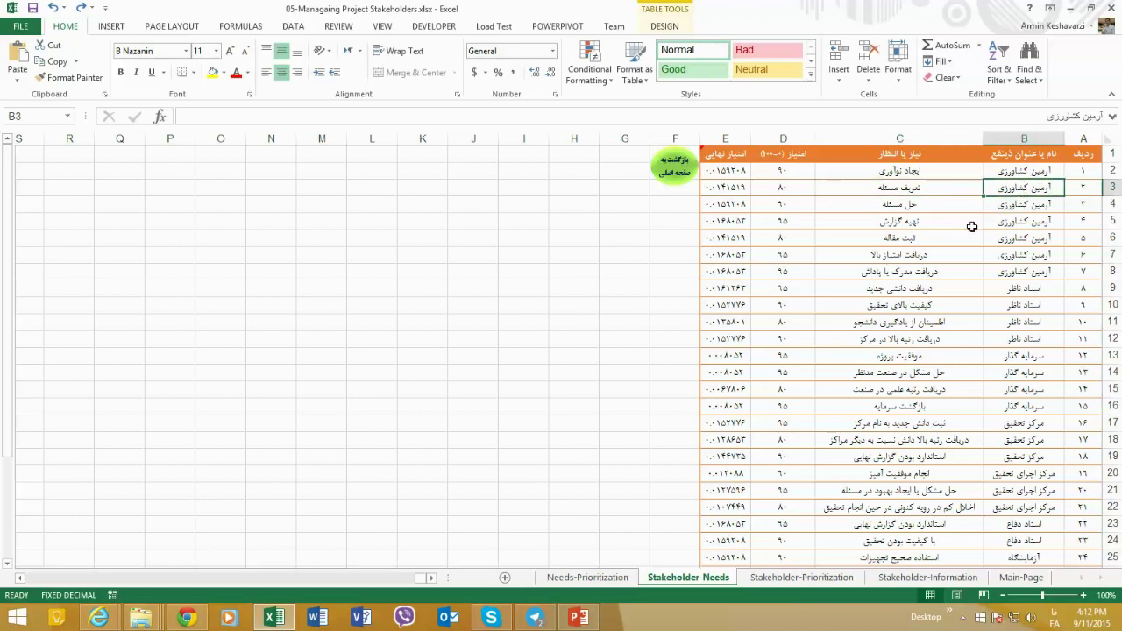
{"action": "left_click", "coordinate": [860, 193]}
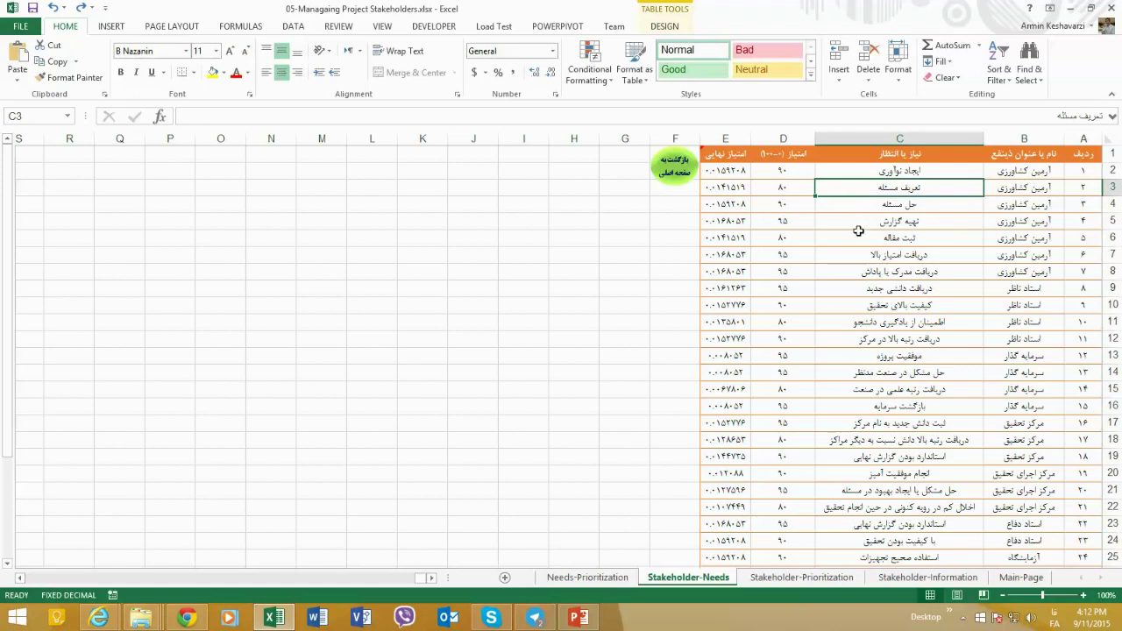
{"action": "left_click", "coordinate": [859, 234]}
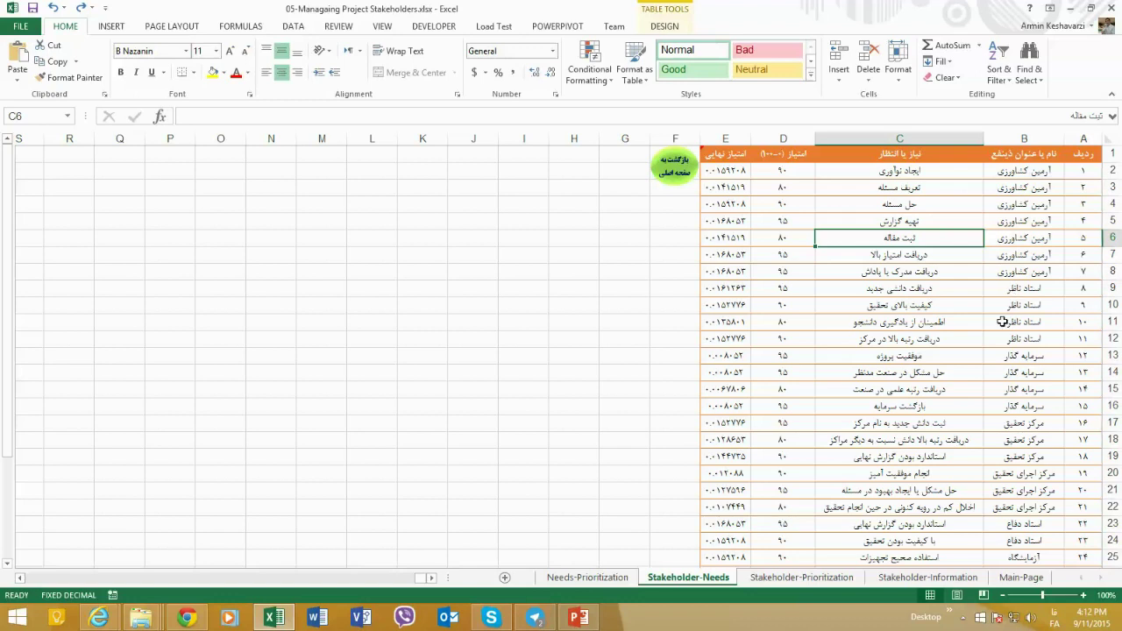
{"action": "left_click_drag", "start_coordinate": [1024, 289], "coordinate": [906, 342]}
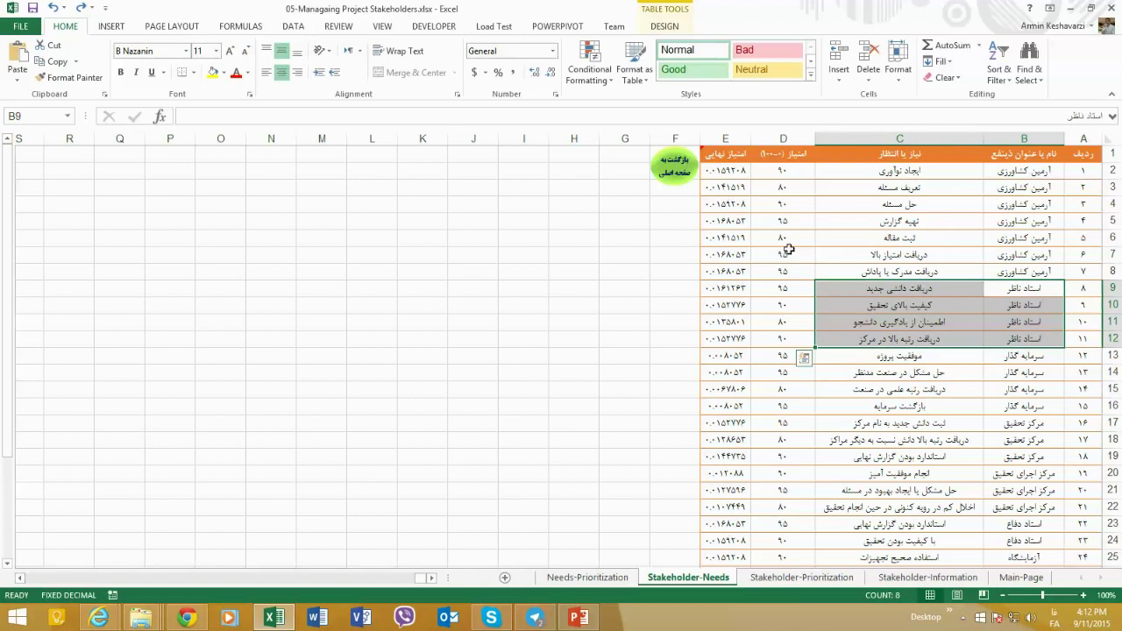
Open the needs prioritization table by way of the main page and examine the ranked needs in column A.
{"action": "left_click", "coordinate": [689, 168]}
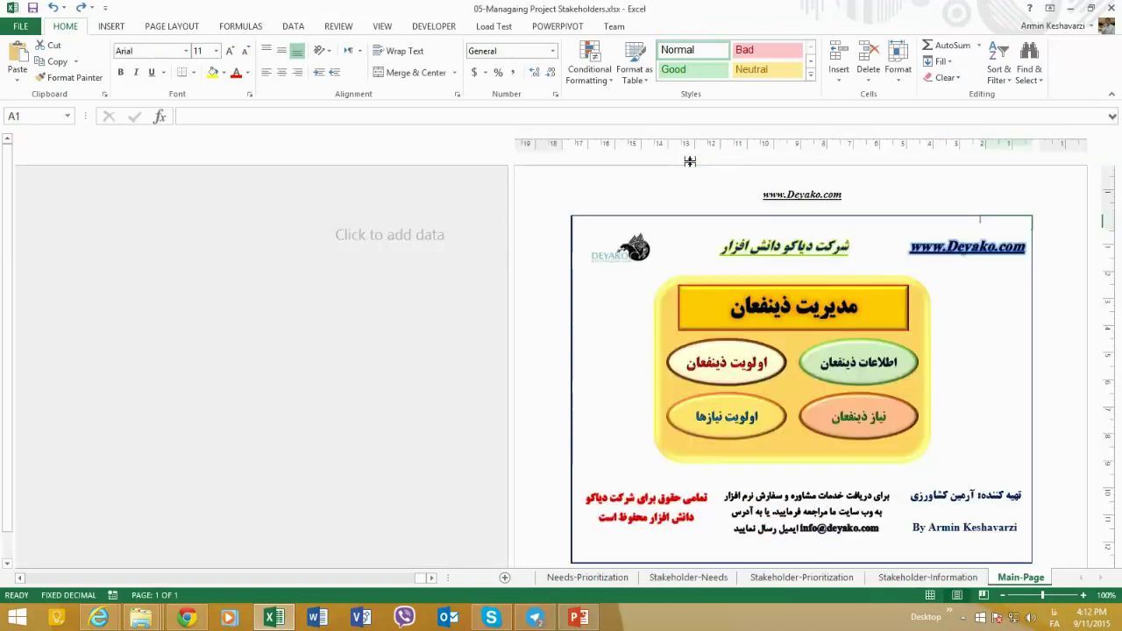
{"action": "left_click", "coordinate": [741, 423]}
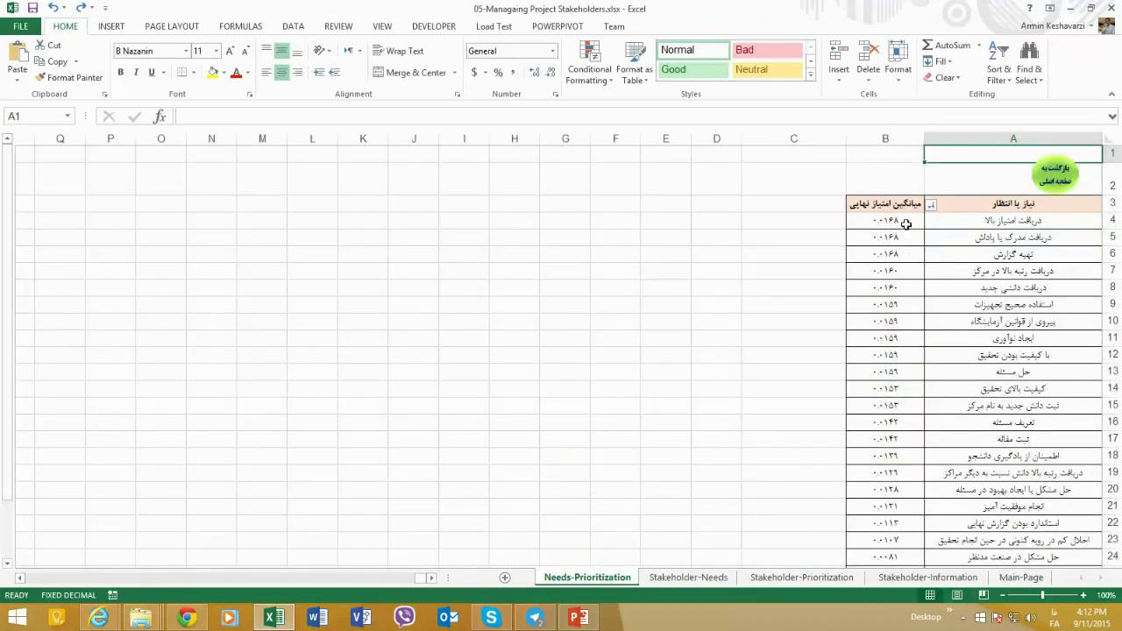
{"action": "left_click_drag", "start_coordinate": [996, 221], "coordinate": [1019, 556]}
{"action": "left_click_drag", "start_coordinate": [1014, 305], "coordinate": [1013, 86]}
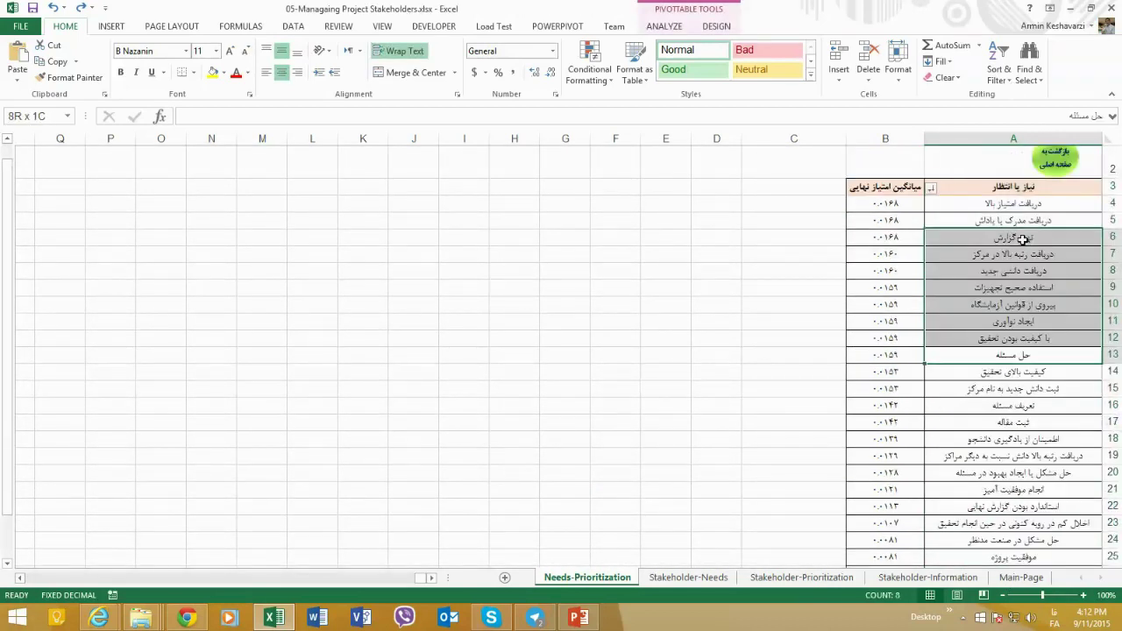
{"action": "left_click", "coordinate": [1024, 207]}
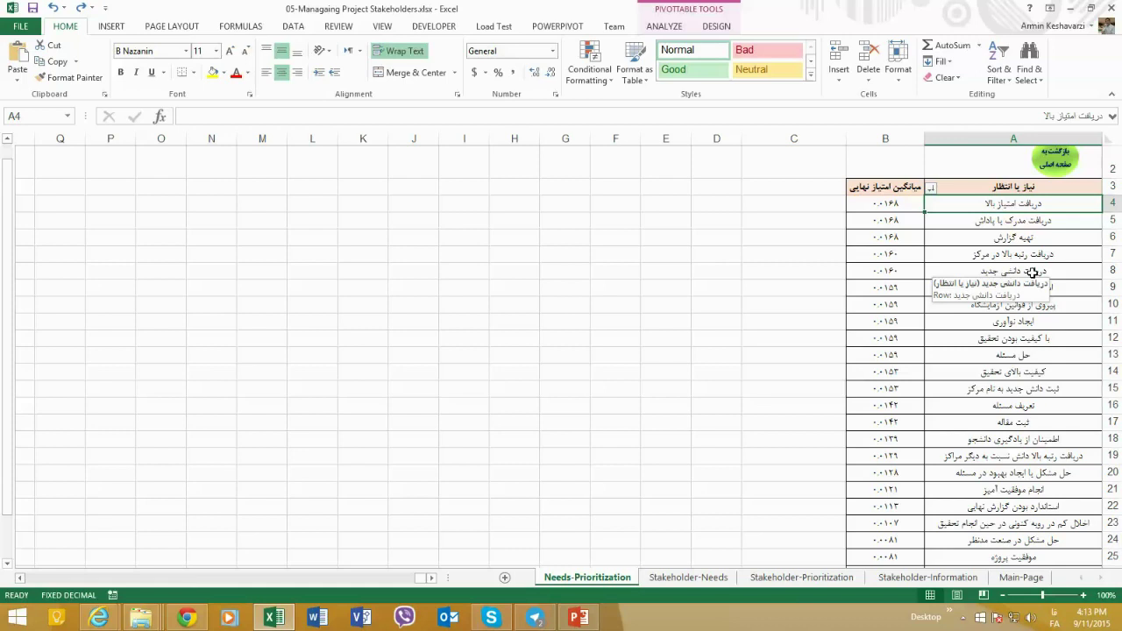
{"action": "left_click", "coordinate": [1044, 213]}
{"action": "left_click_drag", "start_coordinate": [1047, 238], "coordinate": [1077, 261]}
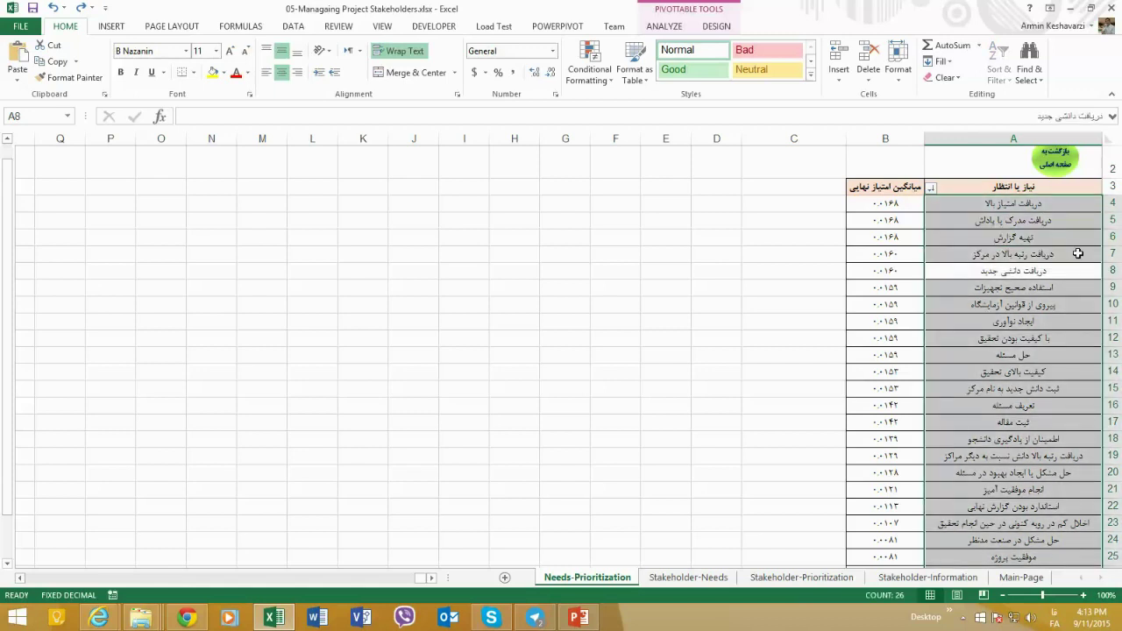
{"action": "left_click", "coordinate": [1077, 254]}
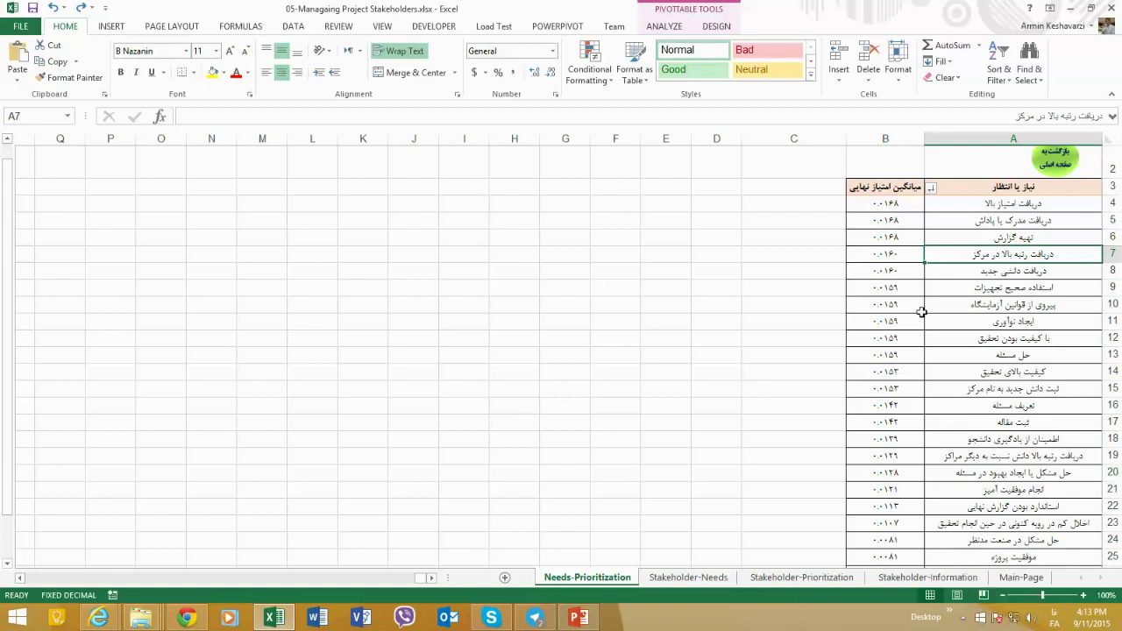
Compare the average final scores in column B with their corresponding needs in column A of the needs prioritization table.
{"action": "left_click_drag", "start_coordinate": [908, 256], "coordinate": [977, 256]}
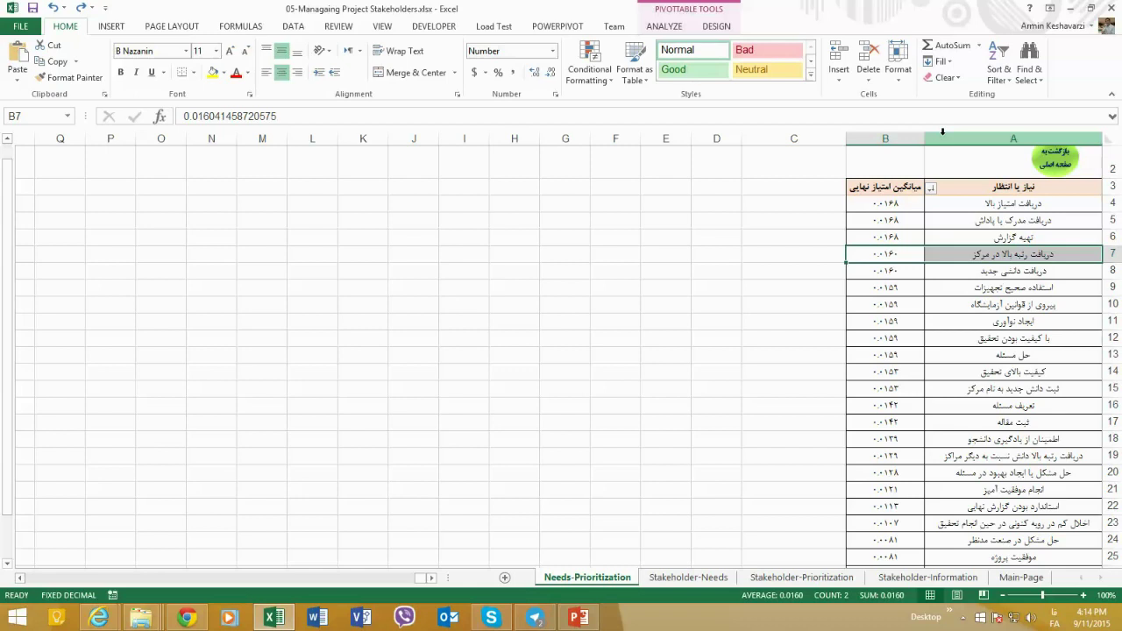
{"action": "left_click", "coordinate": [1017, 294]}
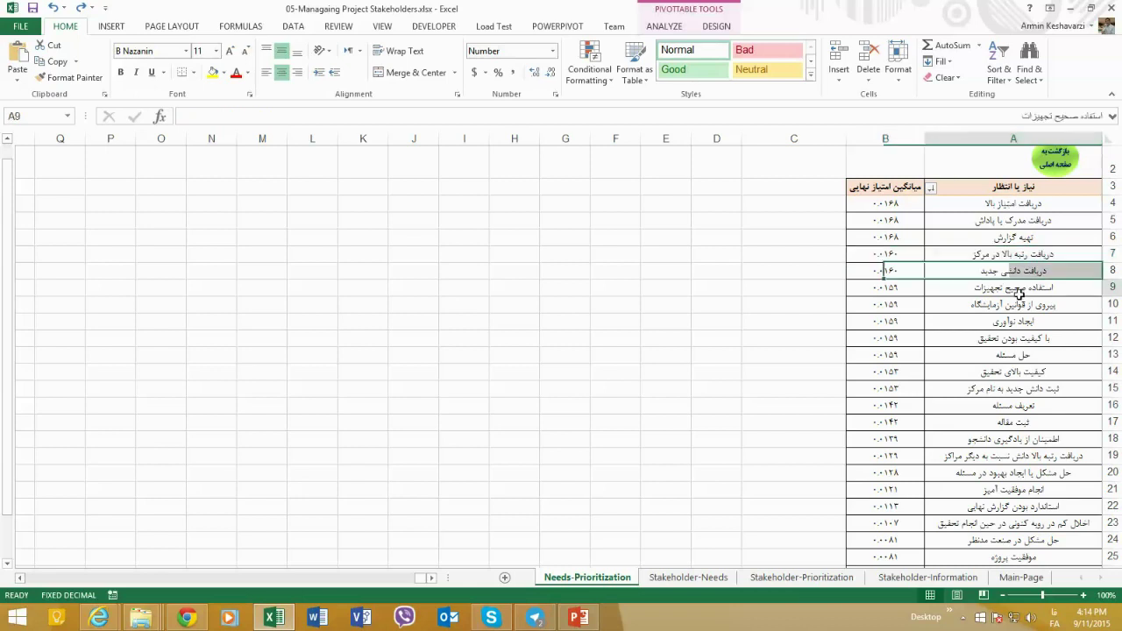
{"action": "left_click_drag", "start_coordinate": [907, 202], "coordinate": [1002, 542]}
{"action": "left_click_drag", "start_coordinate": [981, 324], "coordinate": [1082, 138]}
{"action": "left_click", "coordinate": [987, 208]}
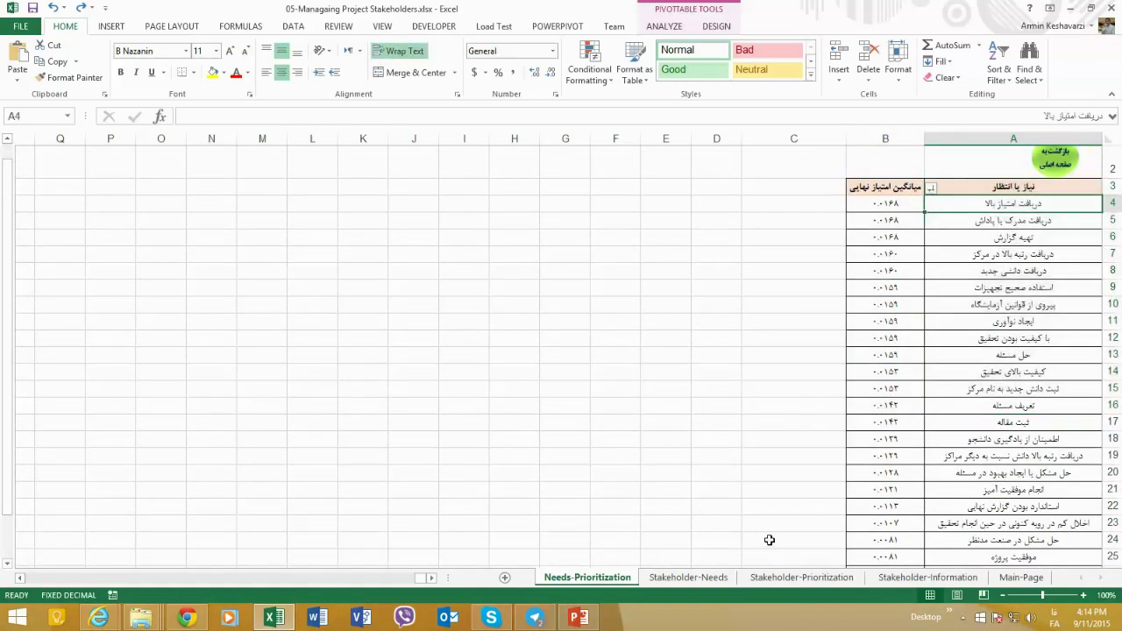
Return to the Stakeholder-Needs sheet and examine the 0 to 100 scores in column D for several needs.
{"action": "left_click", "coordinate": [685, 580]}
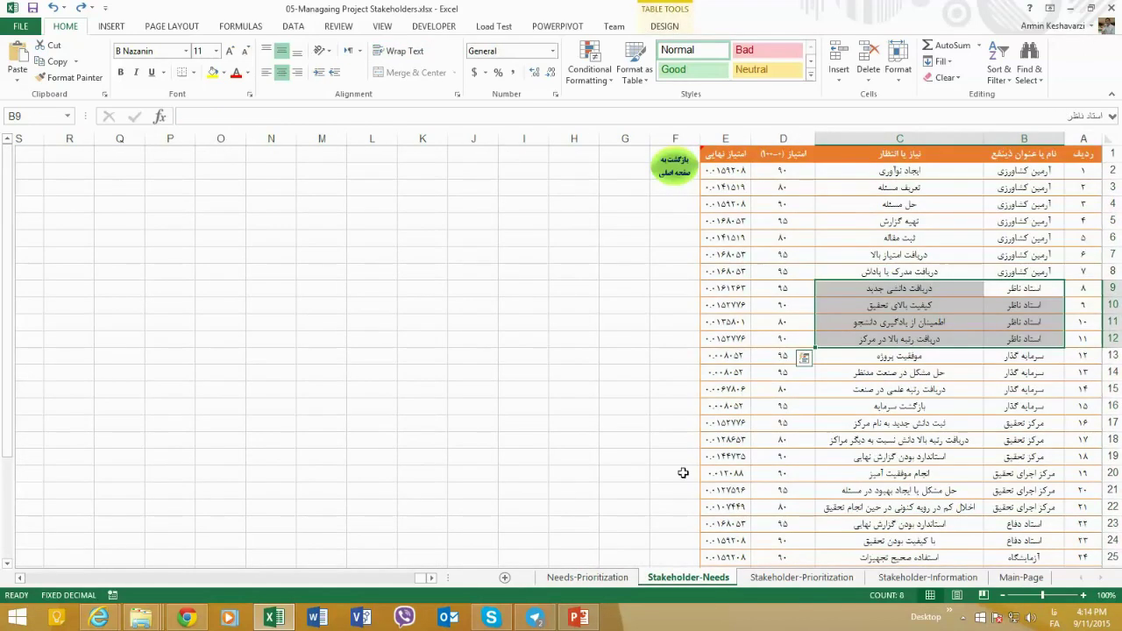
{"action": "left_click", "coordinate": [780, 168]}
{"action": "left_click", "coordinate": [783, 355]}
{"action": "left_click", "coordinate": [783, 457]}
{"action": "left_click", "coordinate": [783, 490]}
{"action": "left_click", "coordinate": [783, 523]}
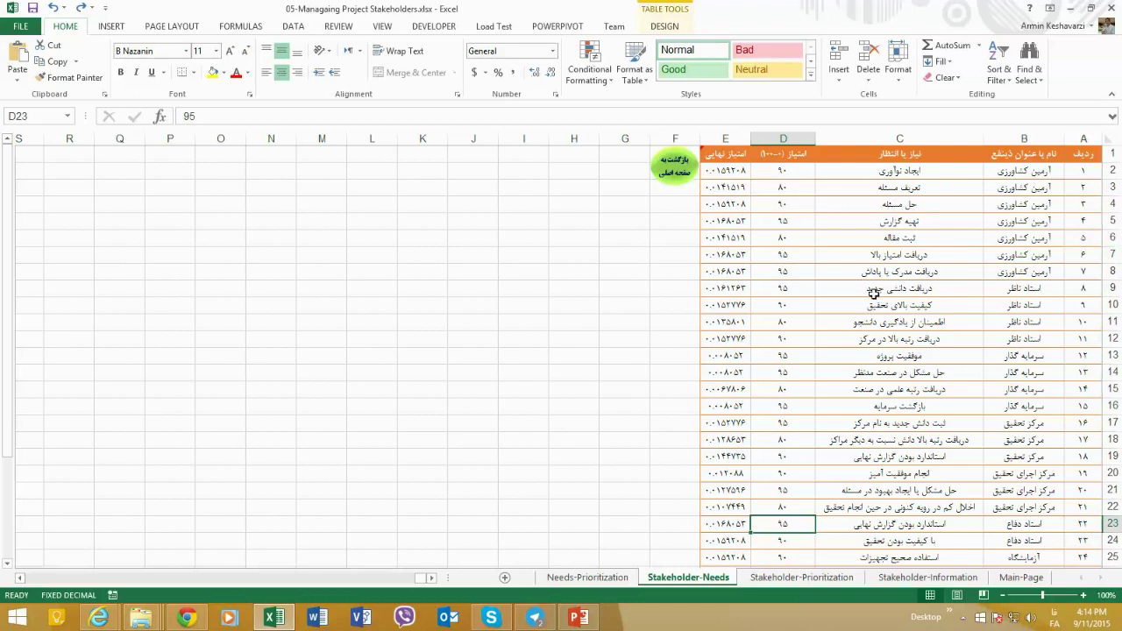
Inspect the first need's final score formula in E2 and trace it to the stakeholder's final score in G2 of Stakeholder-Information.
{"action": "left_click", "coordinate": [798, 169]}
{"action": "left_click", "coordinate": [737, 174]}
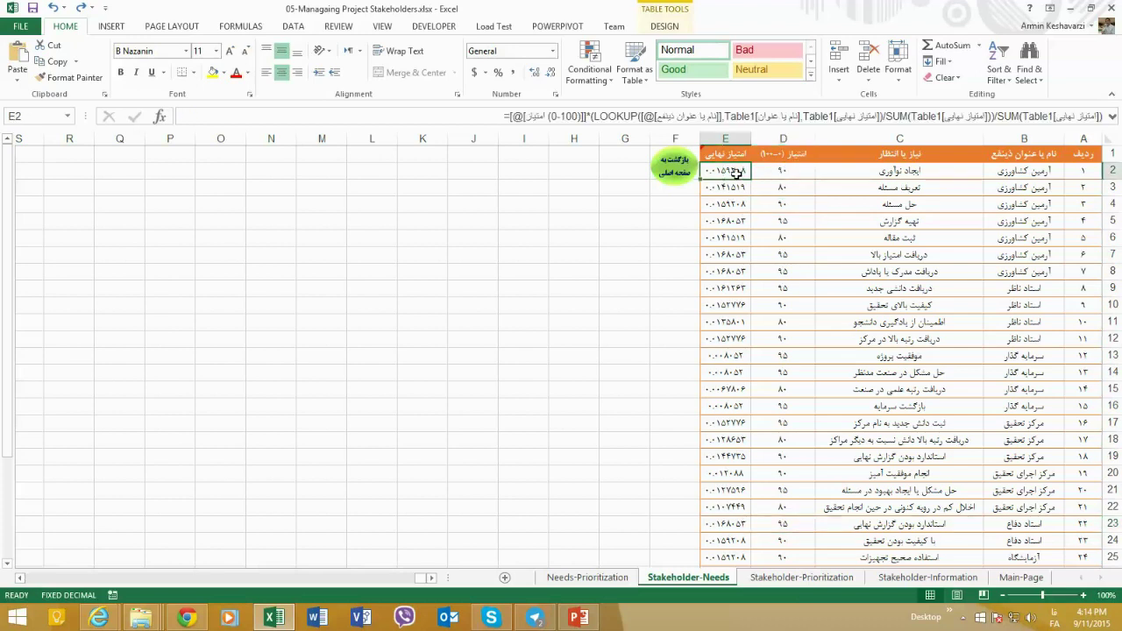
{"action": "left_click", "coordinate": [1032, 171]}
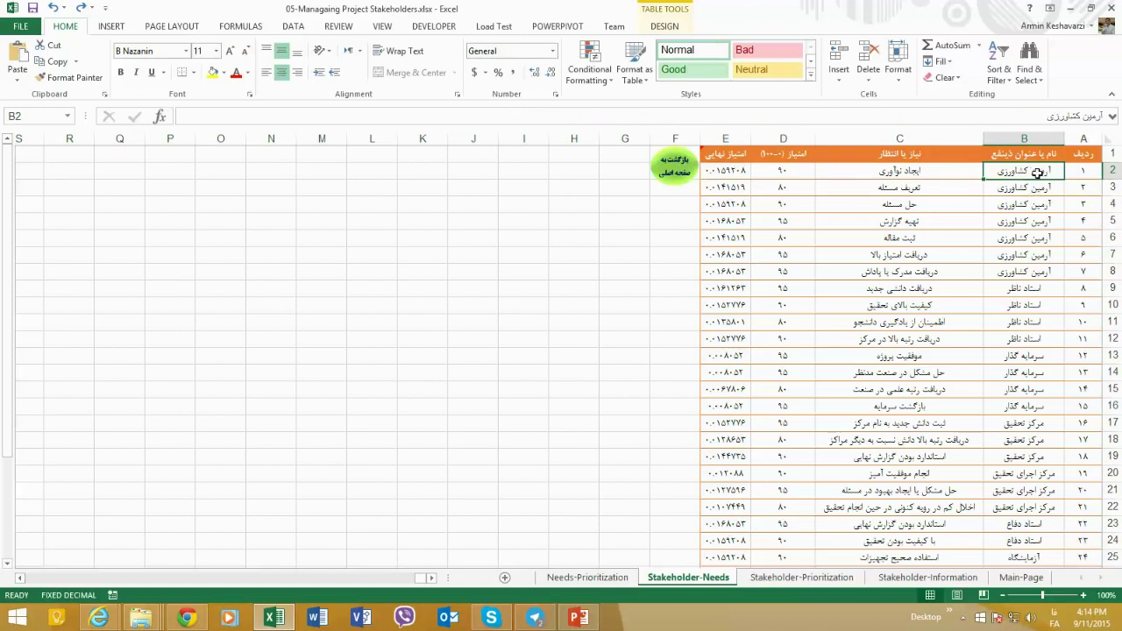
{"action": "left_click", "coordinate": [802, 577]}
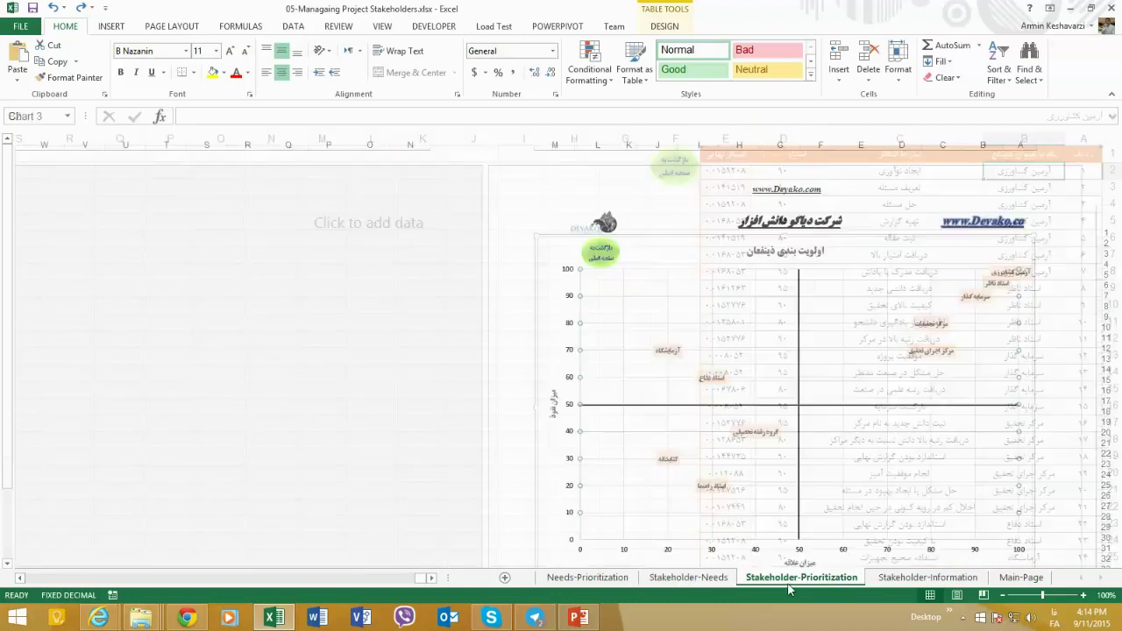
{"action": "left_click", "coordinate": [874, 576]}
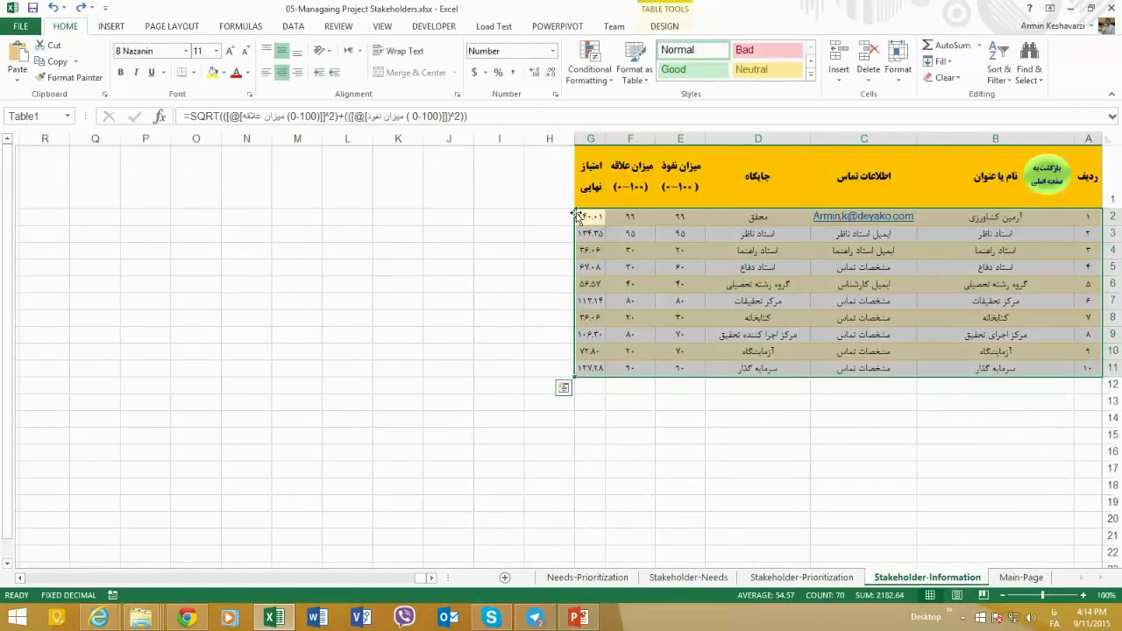
{"action": "left_click", "coordinate": [595, 215]}
Back on the Stakeholder-Needs sheet, compare the first need in C2 with its score in D2 and final score formula in E2.
{"action": "left_click", "coordinate": [682, 578]}
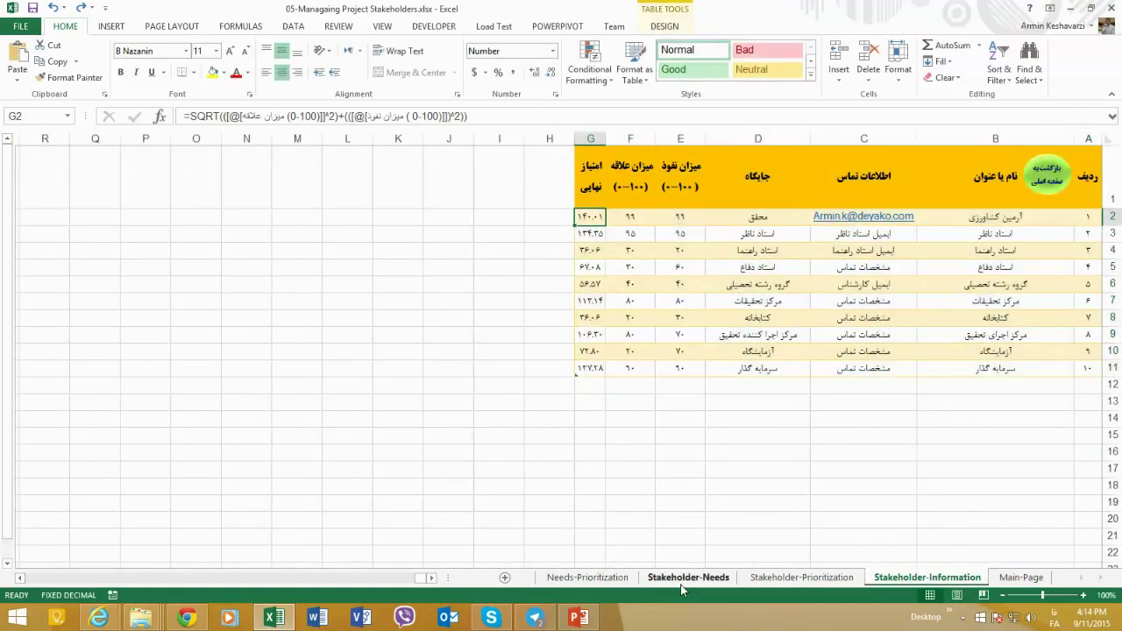
{"action": "left_click", "coordinate": [785, 170]}
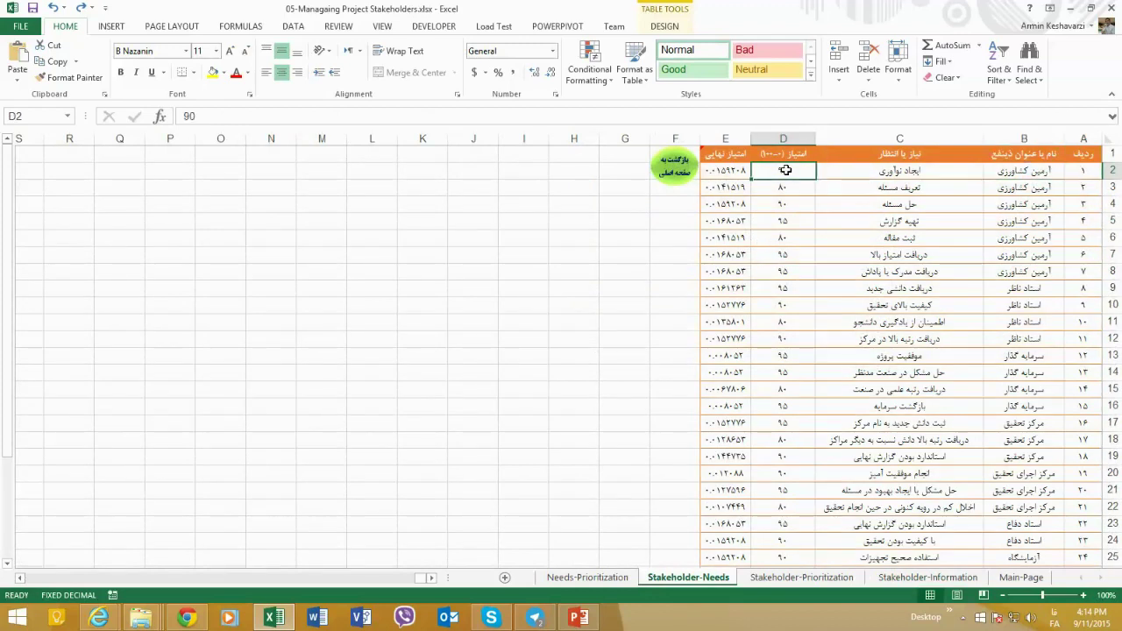
{"action": "left_click", "coordinate": [916, 171]}
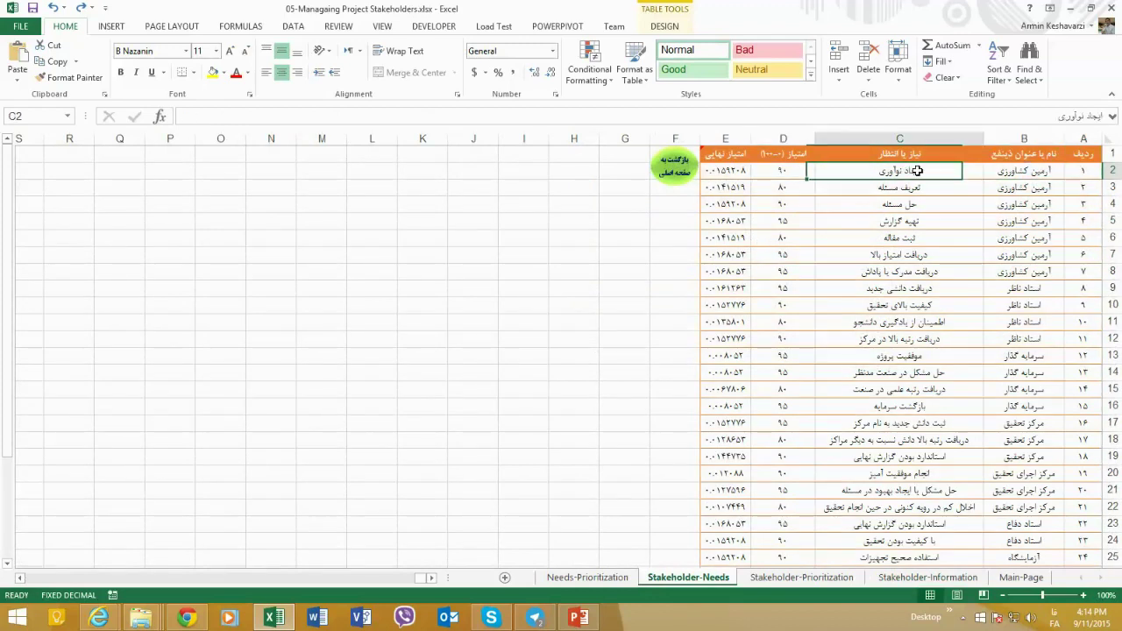
{"action": "left_click", "coordinate": [727, 170]}
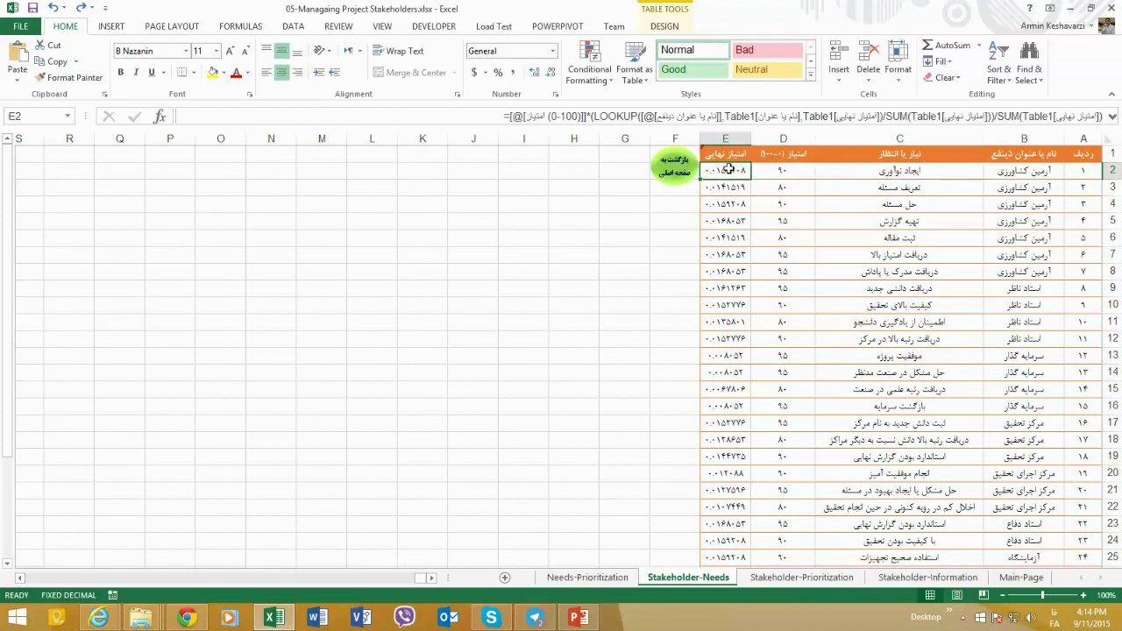
{"action": "left_click", "coordinate": [795, 180]}
Go through the stakeholder sheets to Needs-Prioritization and examine its average final scores, top need and two column headers.
{"action": "left_click", "coordinate": [783, 580]}
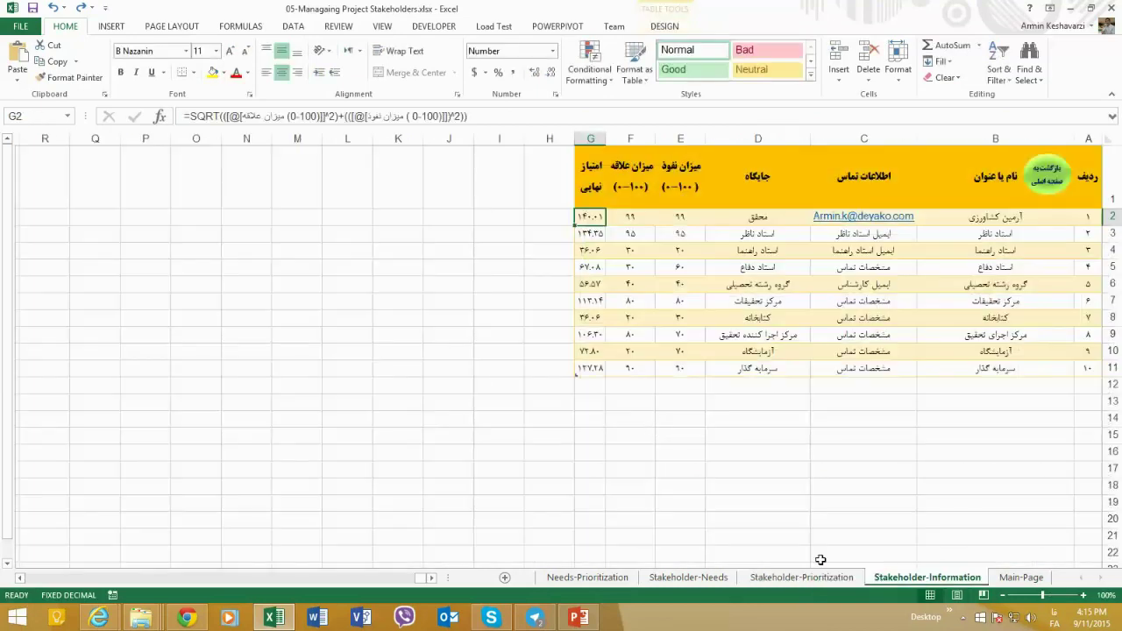
{"action": "left_click", "coordinate": [912, 579]}
{"action": "left_click", "coordinate": [579, 579]}
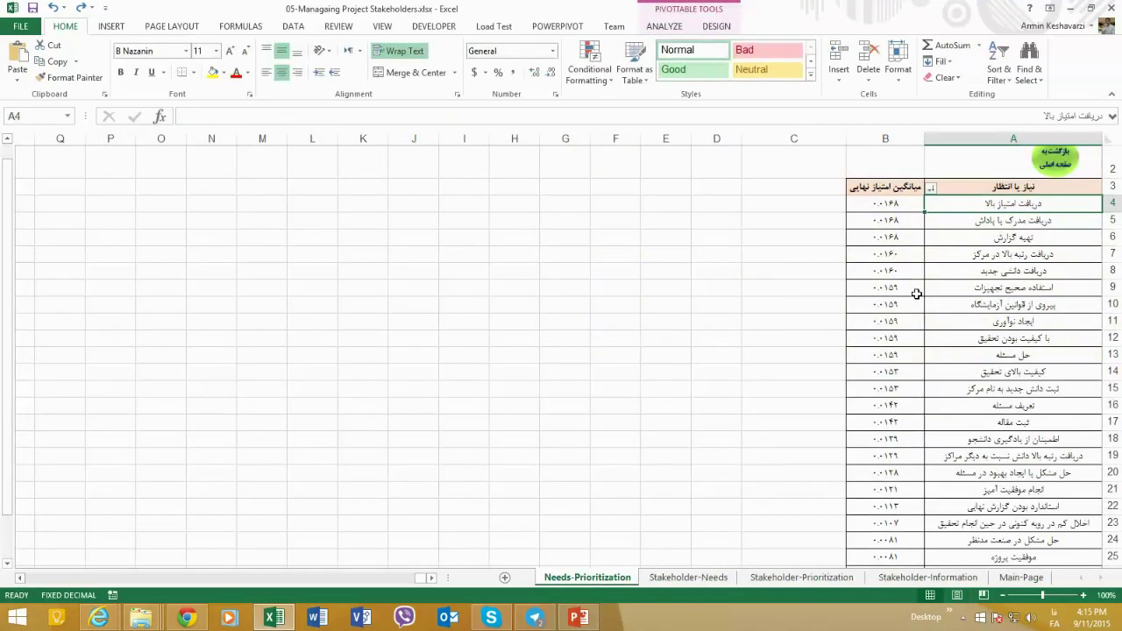
{"action": "left_click", "coordinate": [892, 202]}
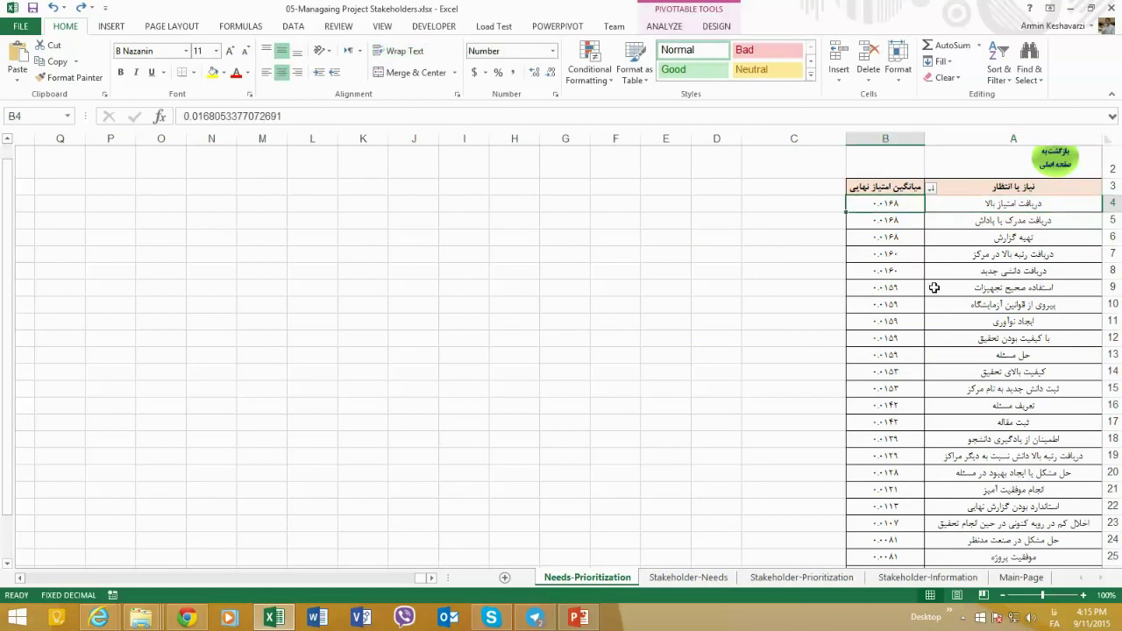
{"action": "left_click_drag", "start_coordinate": [900, 337], "coordinate": [971, 66]}
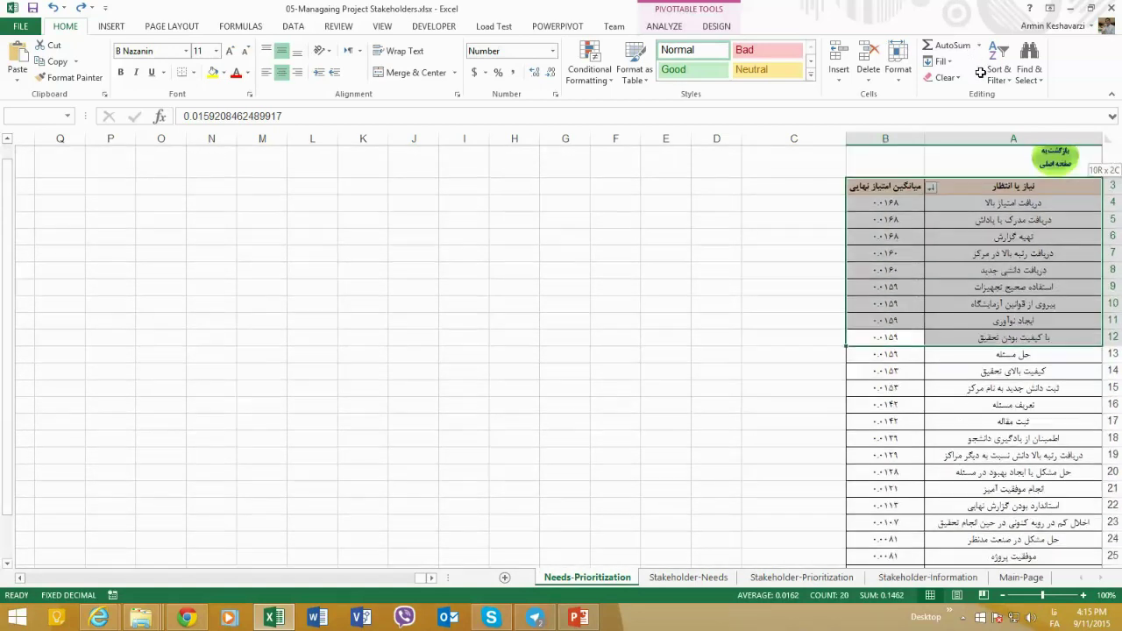
{"action": "left_click", "coordinate": [990, 202]}
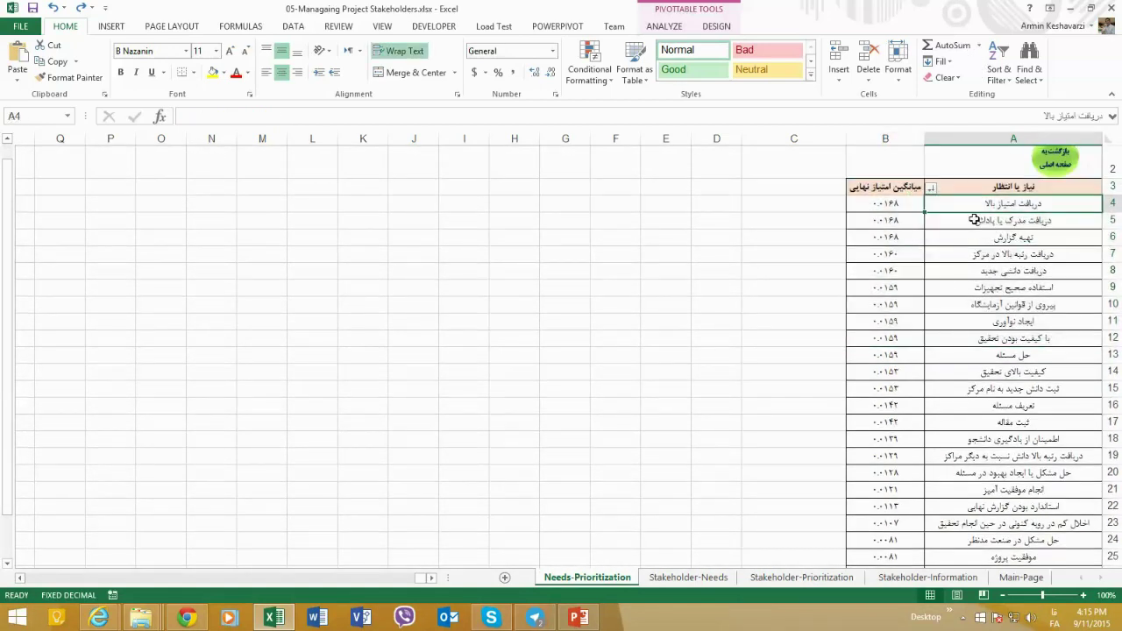
{"action": "left_click_drag", "start_coordinate": [892, 187], "coordinate": [950, 189]}
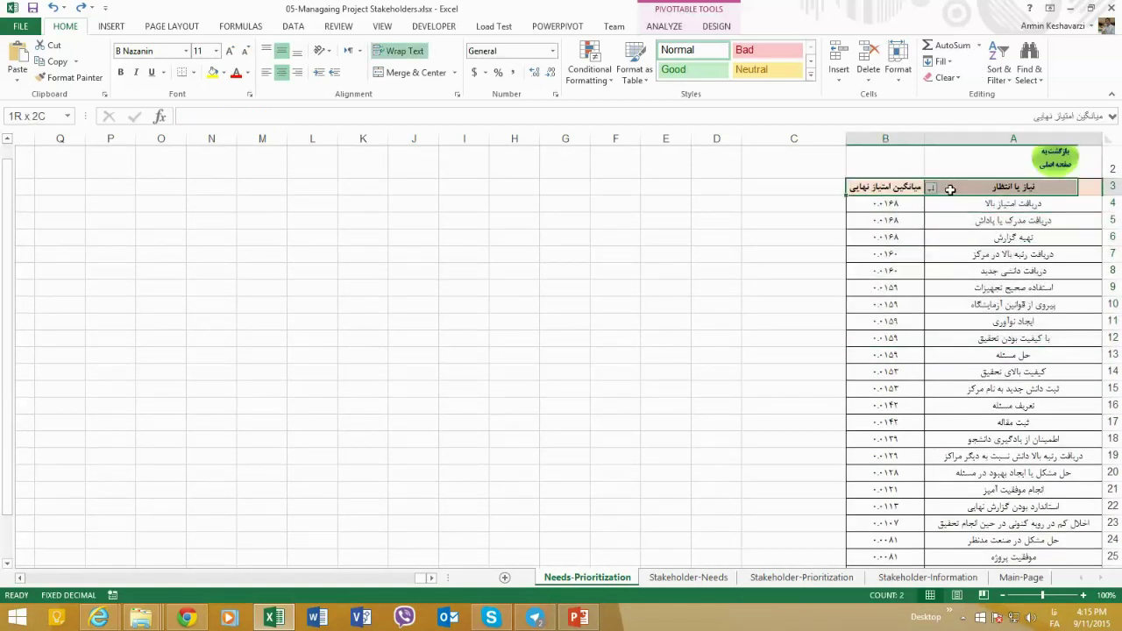
{"action": "left_click", "coordinate": [890, 181]}
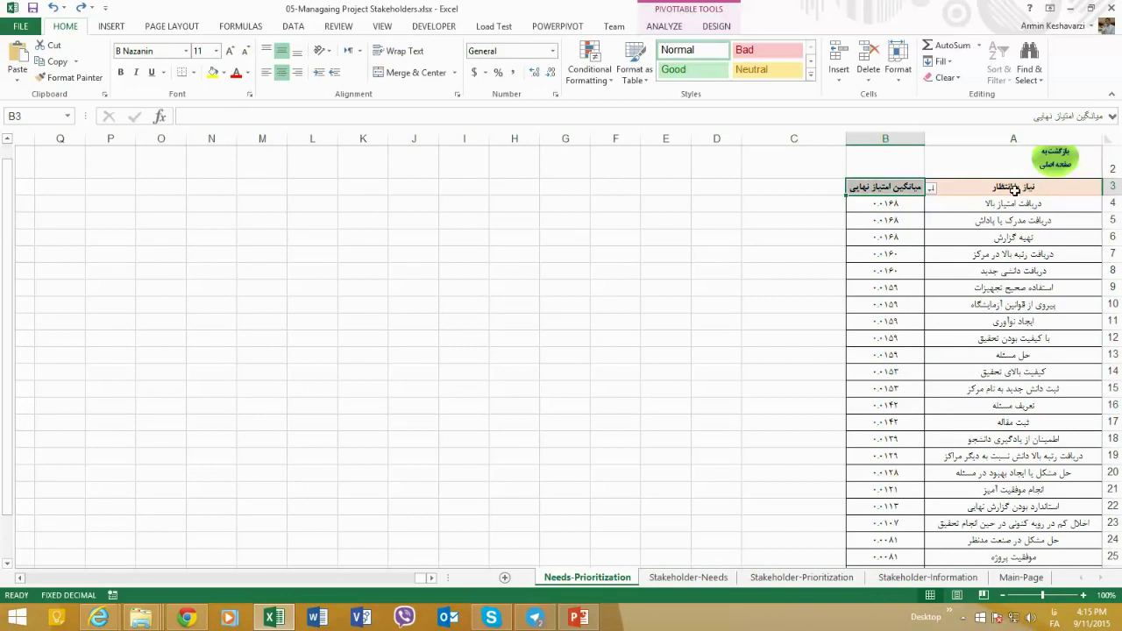